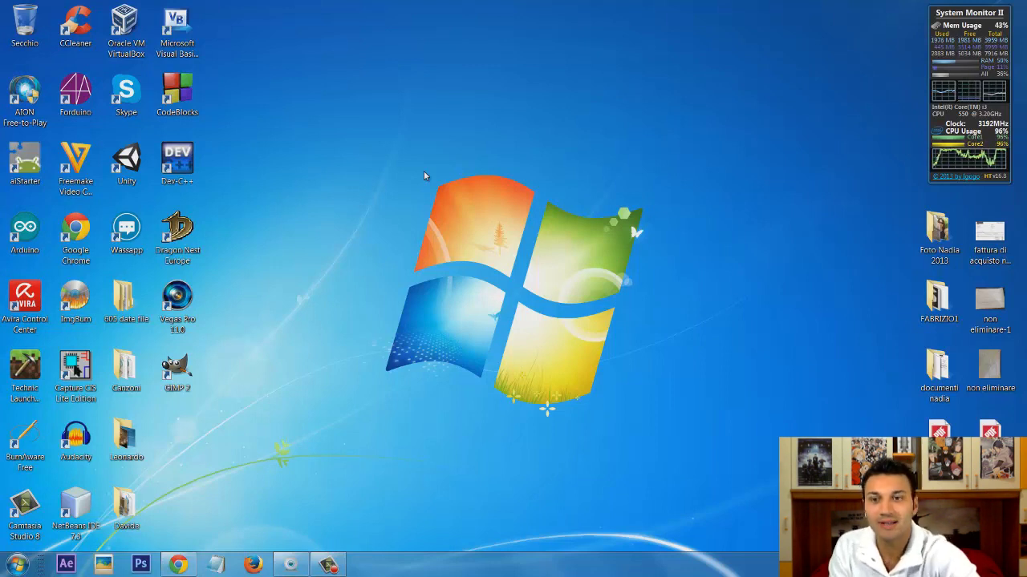
- Open the Control Panel's list of installed programs and look through it for software that could be uninstalled
click(17, 565)
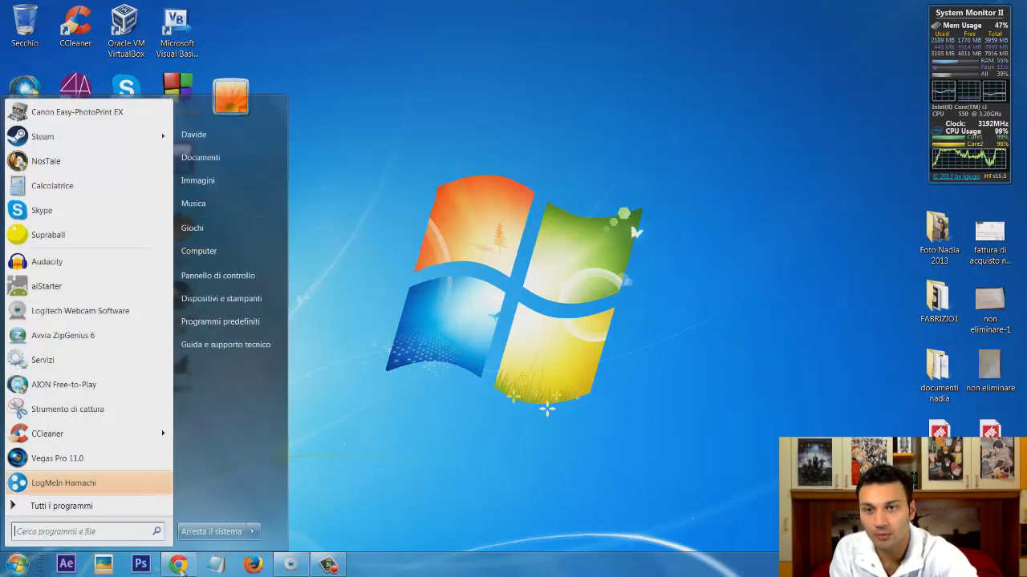
click(230, 274)
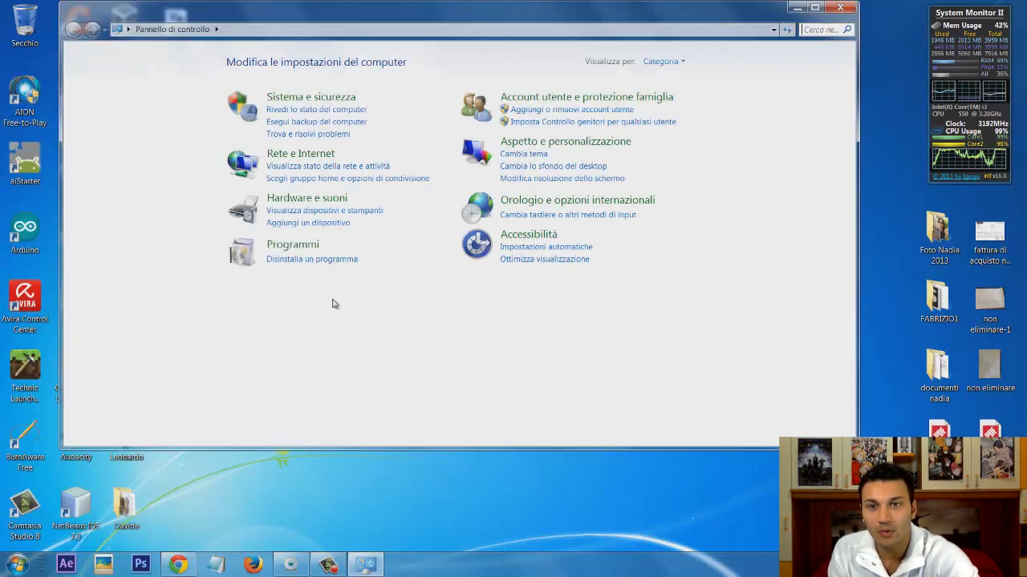
click(324, 262)
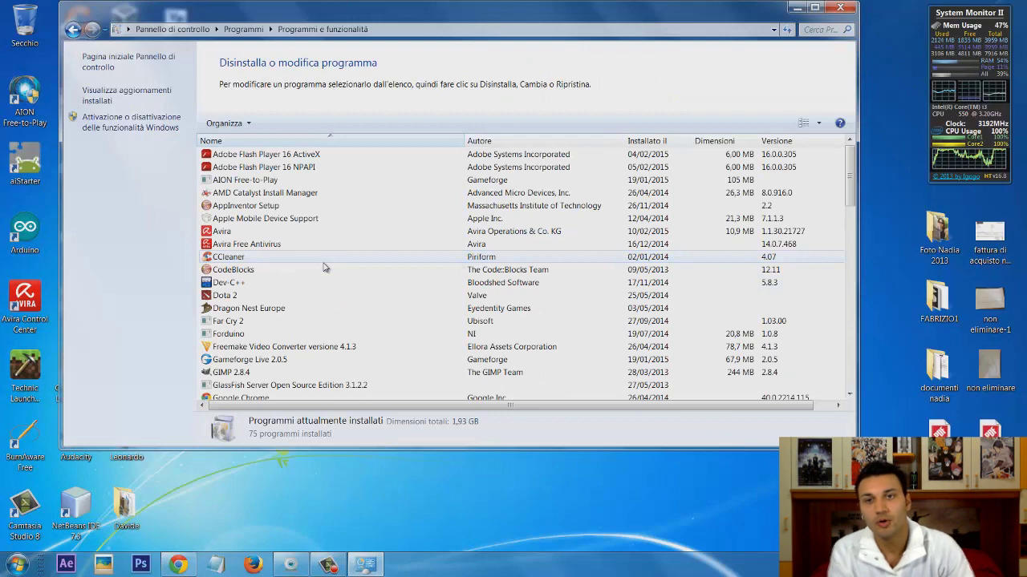
scroll(324, 267, down, 7)
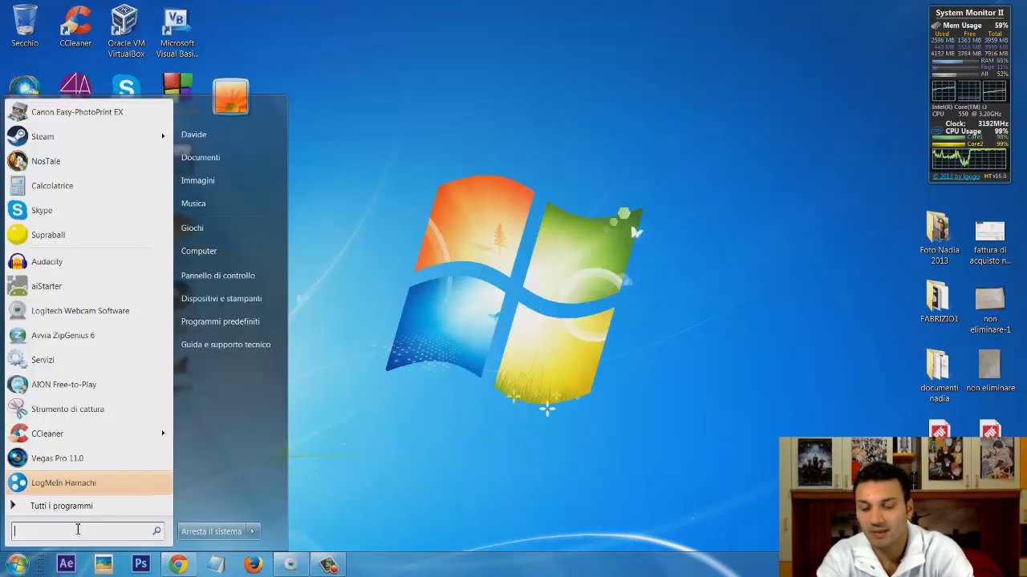
- Run msconfig from the Windows search and show the list of startup items in System Configuration
text(msconfig)
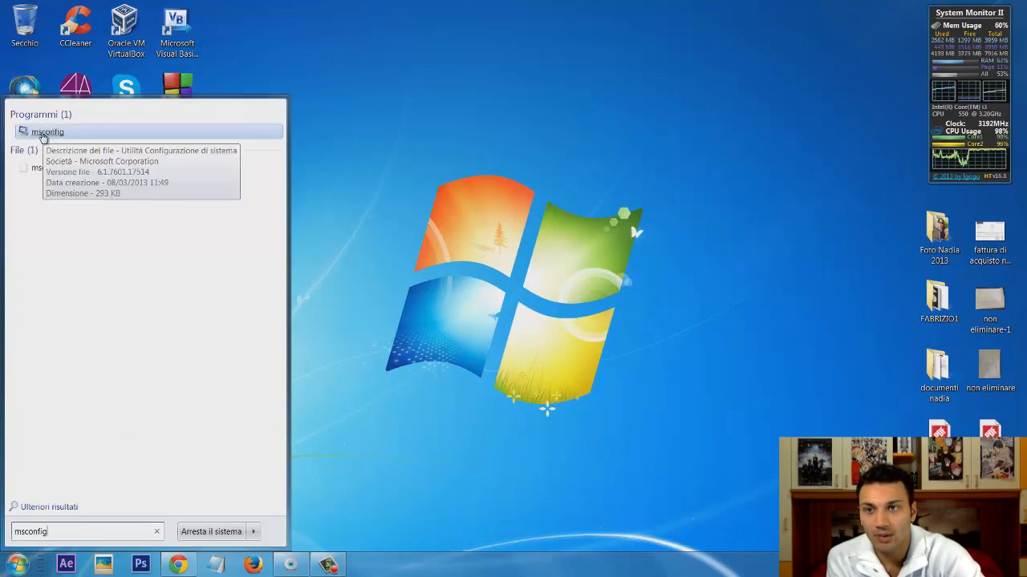
click(43, 134)
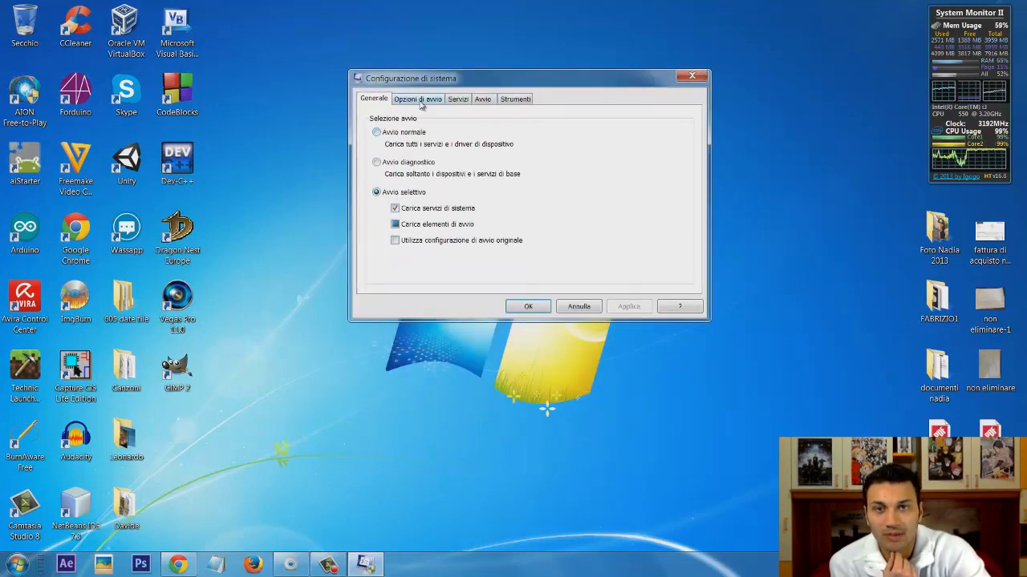
click(422, 105)
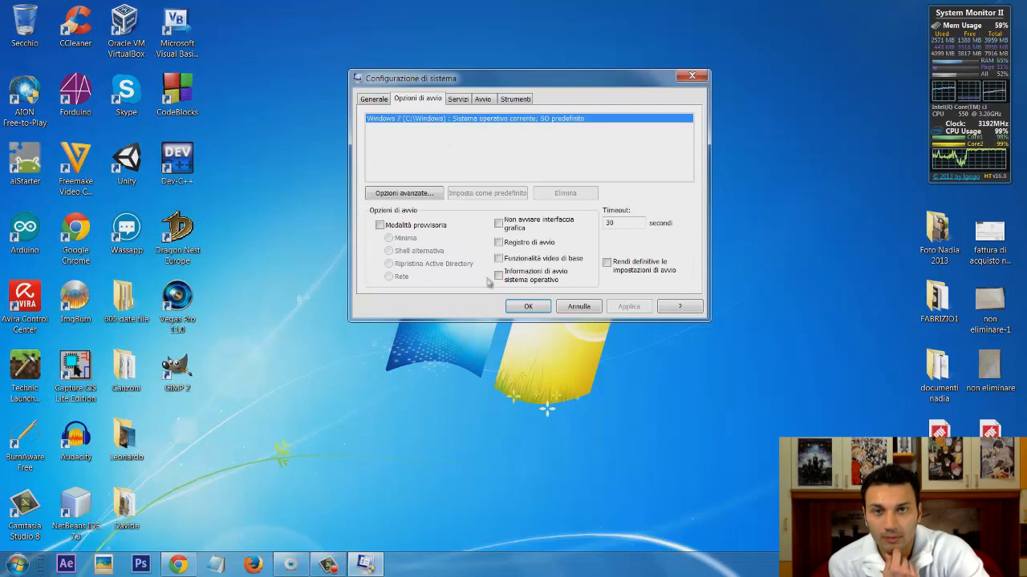
click(463, 101)
click(484, 98)
click(514, 100)
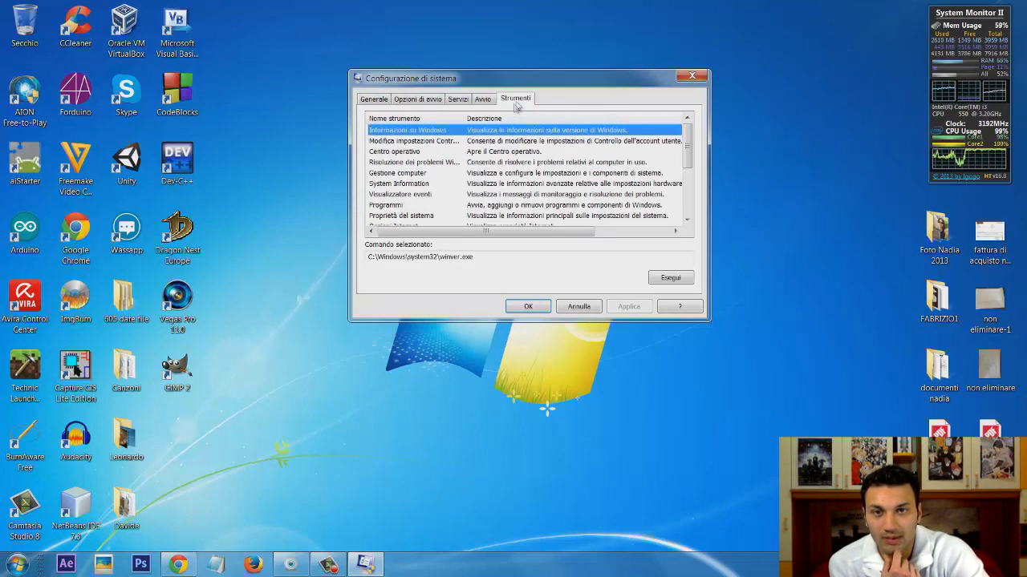
click(486, 102)
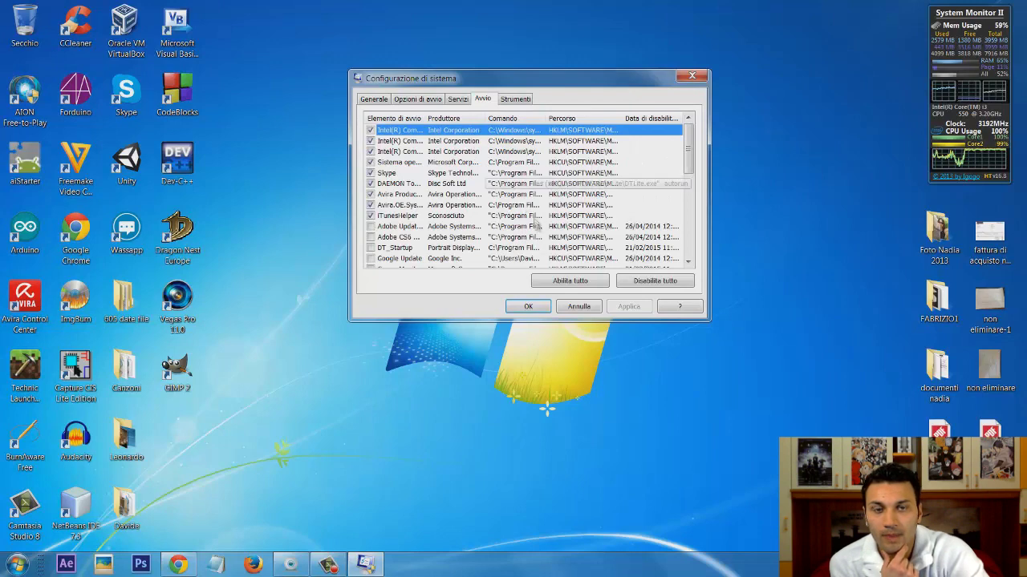
click(517, 100)
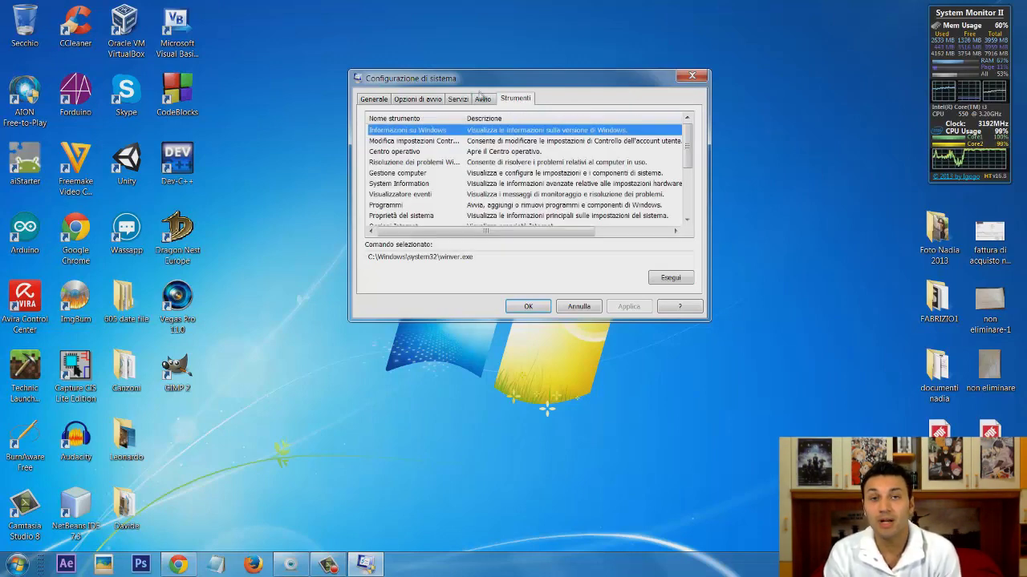
click(483, 98)
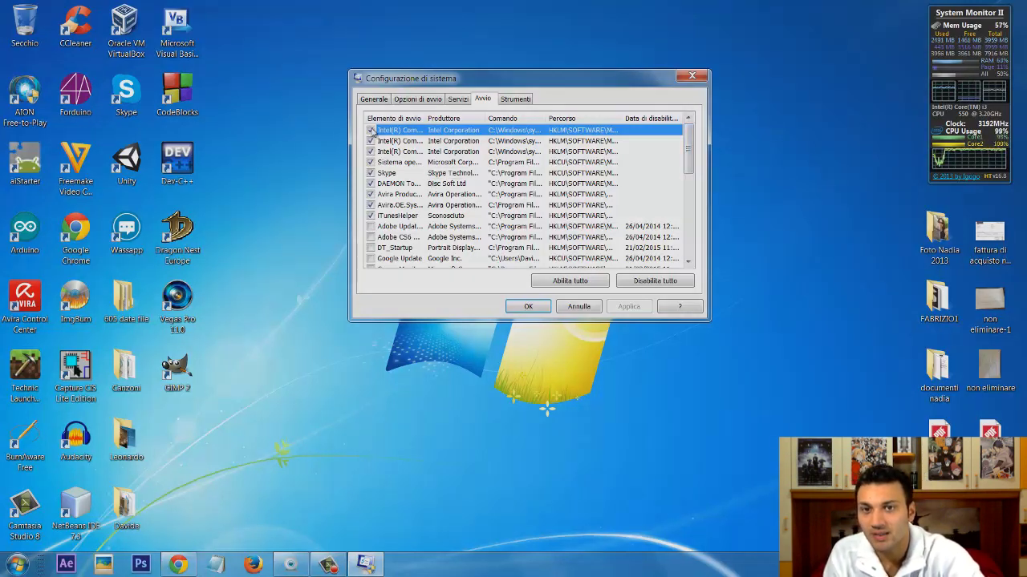
- Disable DAEMON Tools Lite, iTunesHelper and Skype at startup, and apply the changes without restarting the computer
click(370, 183)
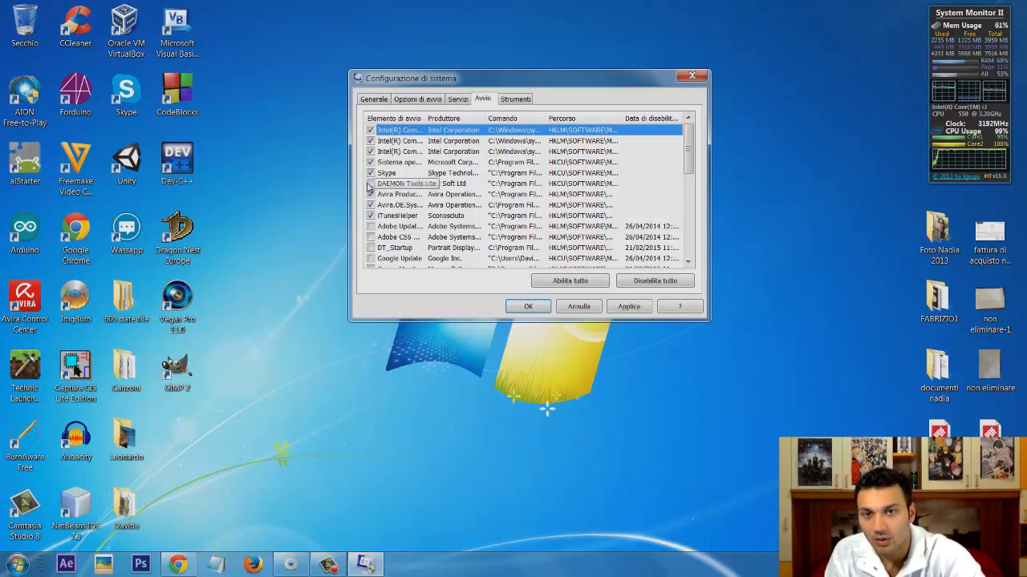
scroll(379, 208, down, 6)
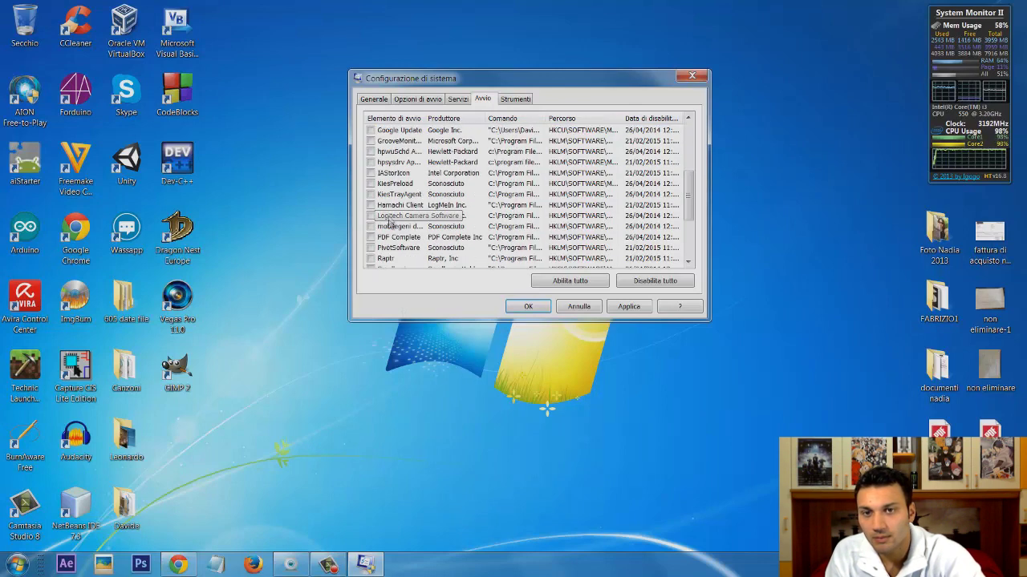
scroll(373, 210, up, 6)
scroll(373, 210, down, 2)
scroll(374, 210, up, 2)
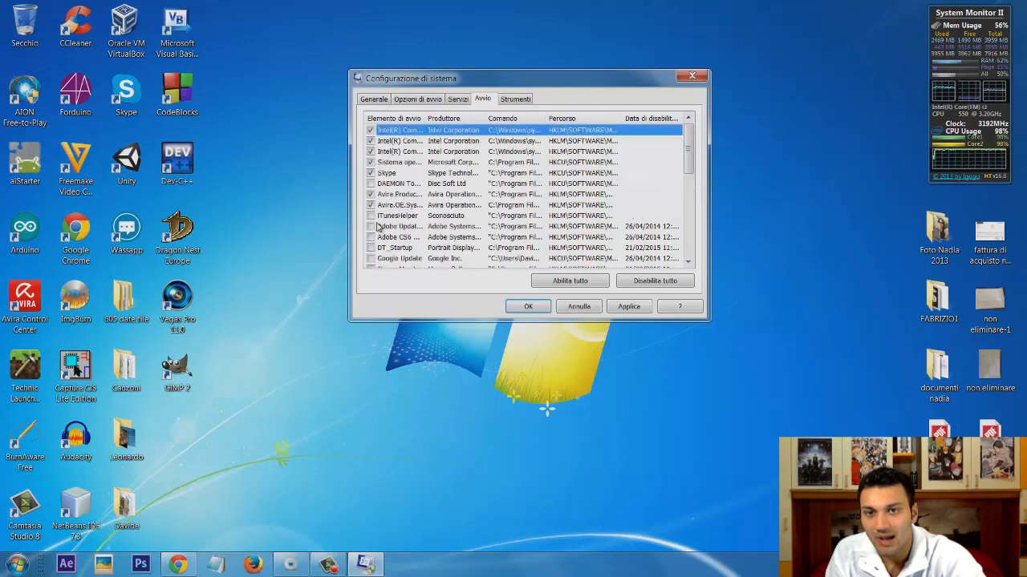
click(370, 172)
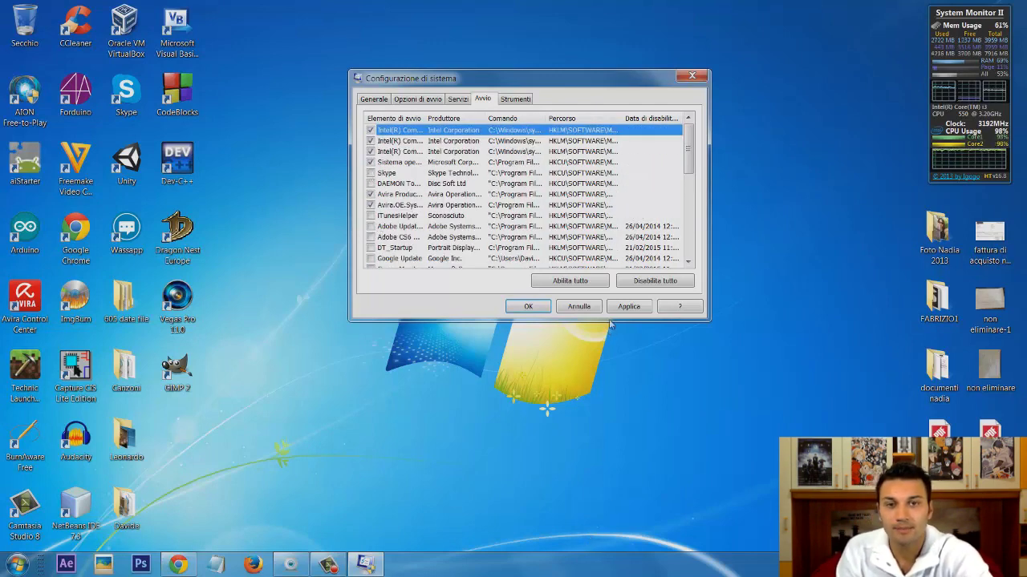
click(632, 308)
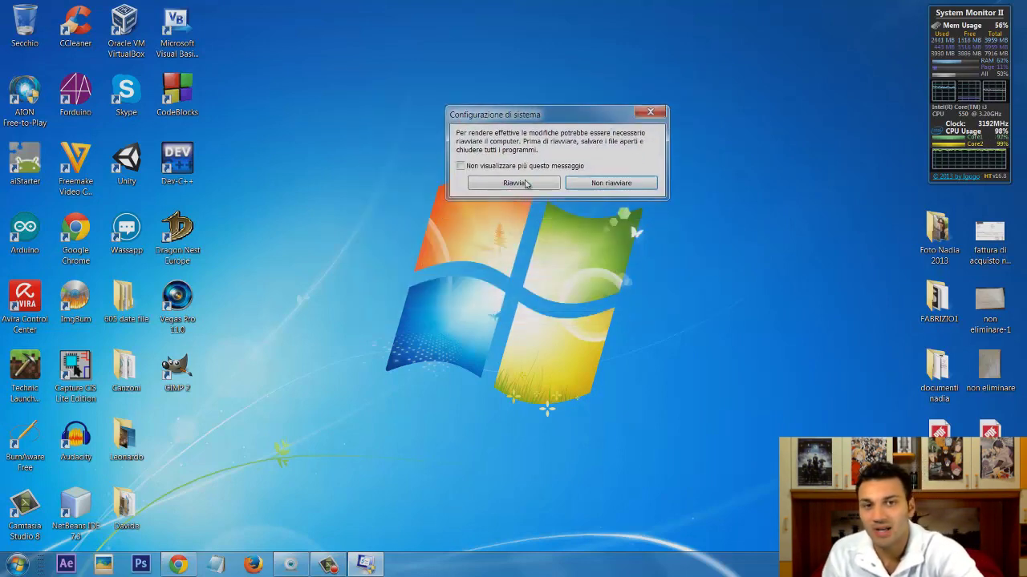
click(595, 184)
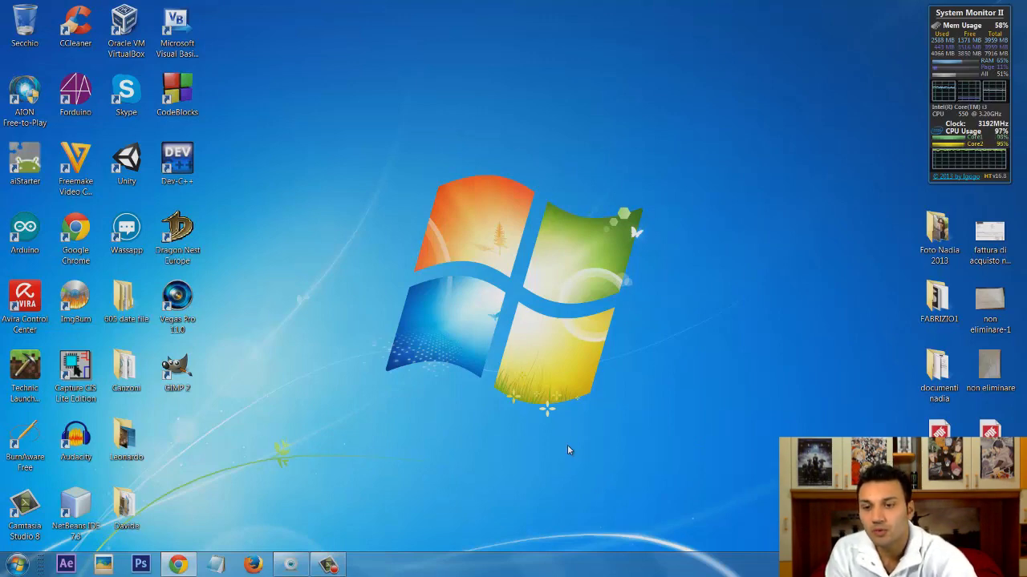
- Run msconfig again and open the advanced boot options for the Windows 7 entry
click(18, 565)
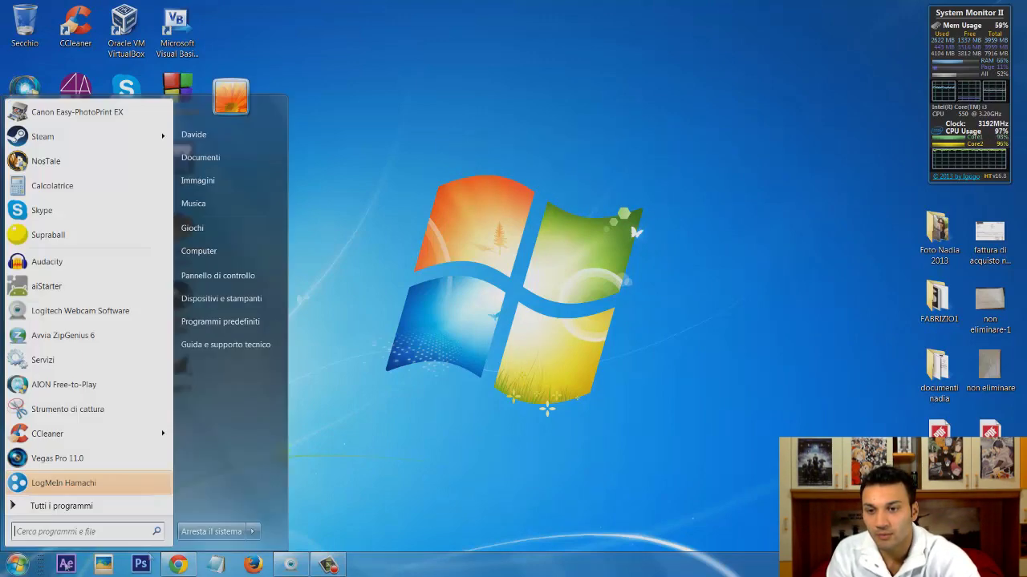
text(msconfig)
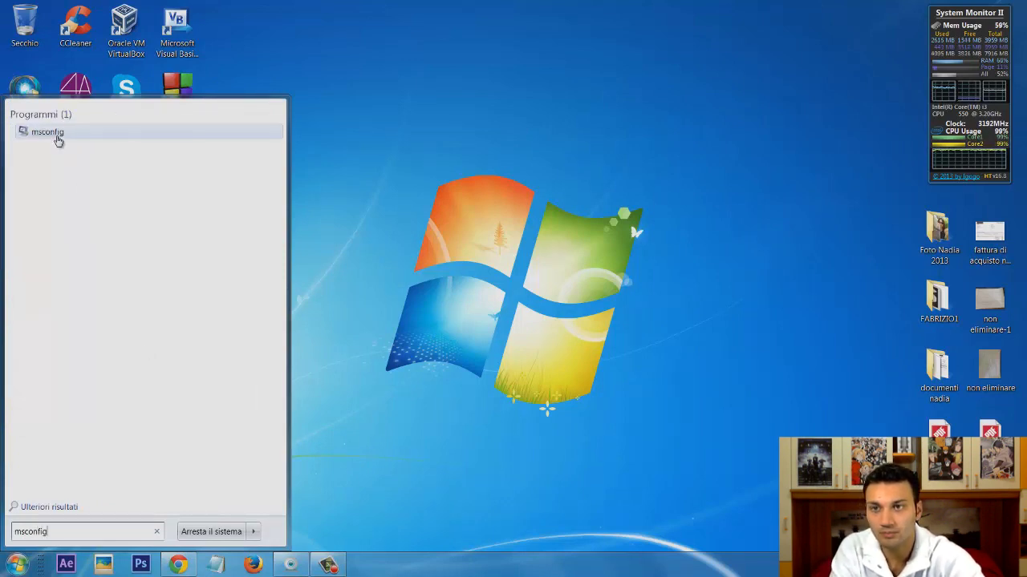
click(59, 137)
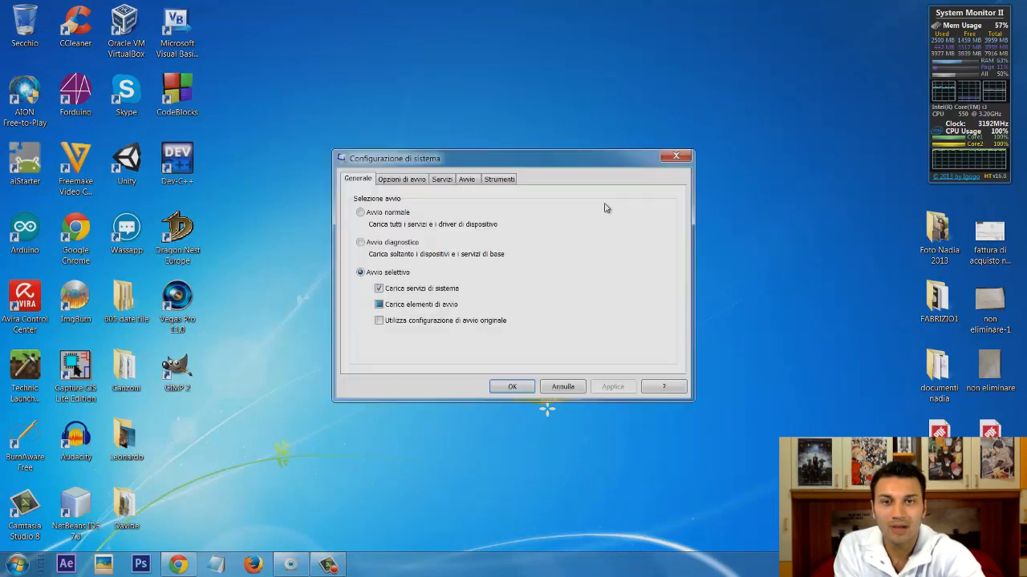
click(416, 180)
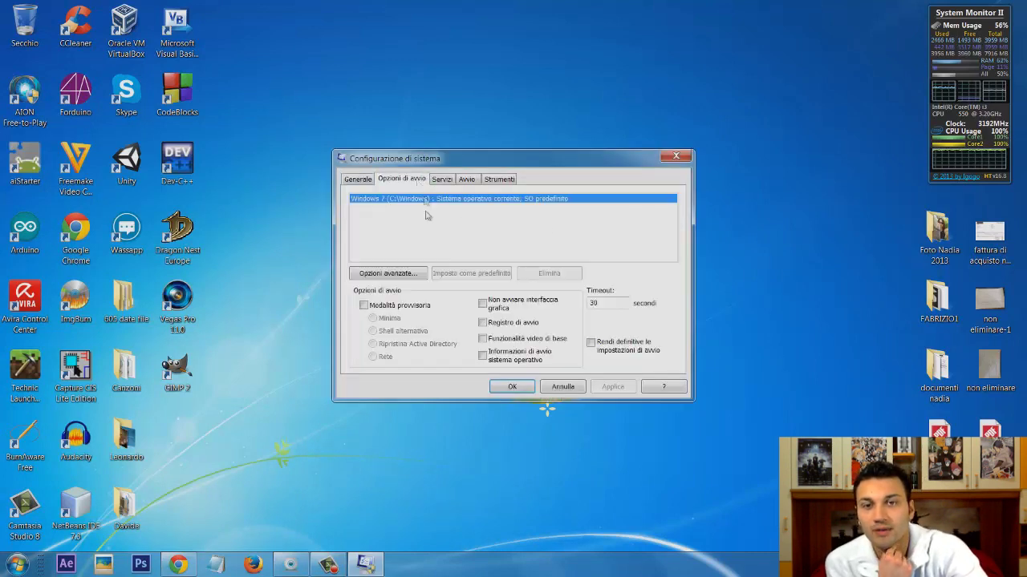
click(413, 273)
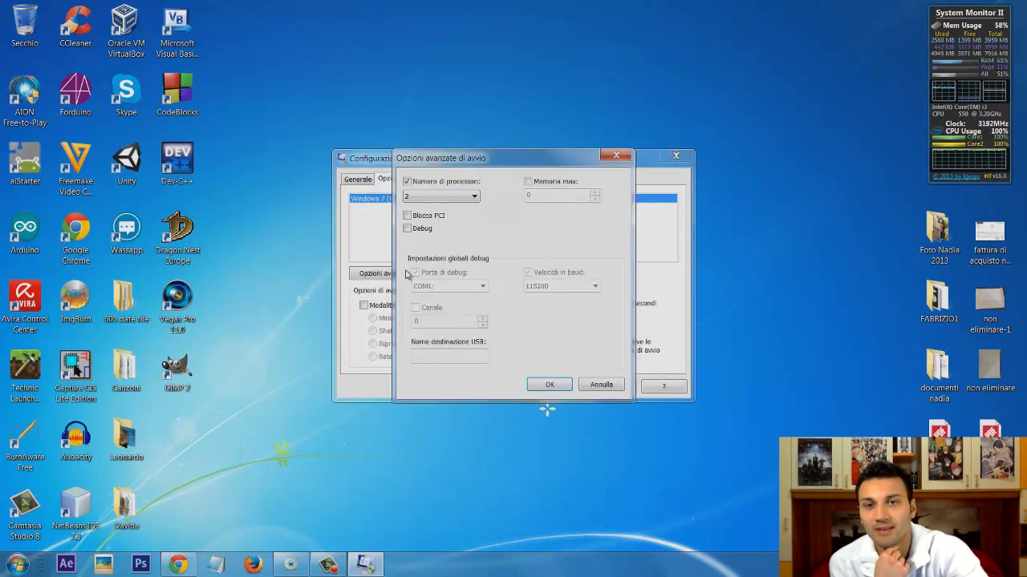
click(619, 156)
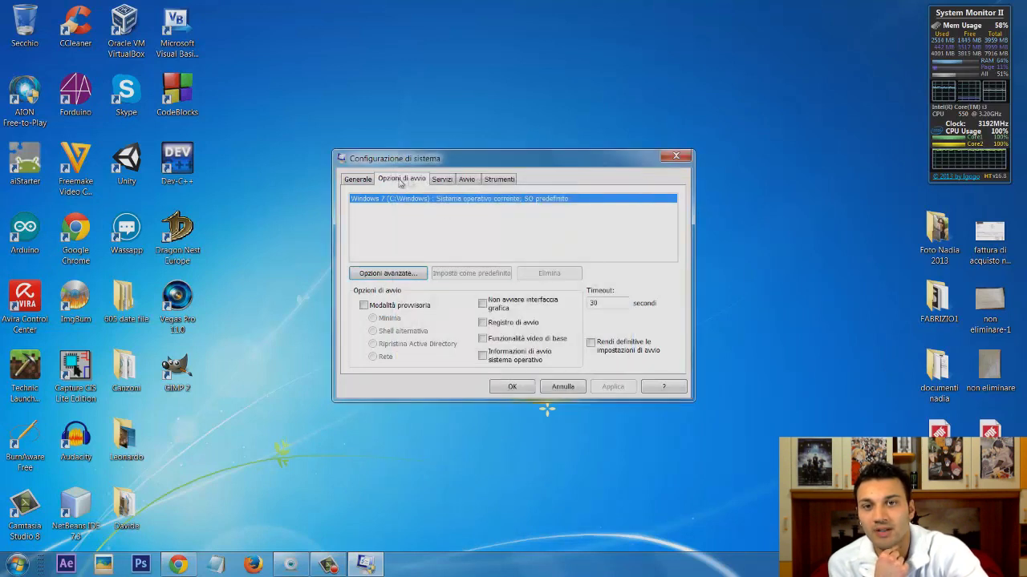
click(394, 273)
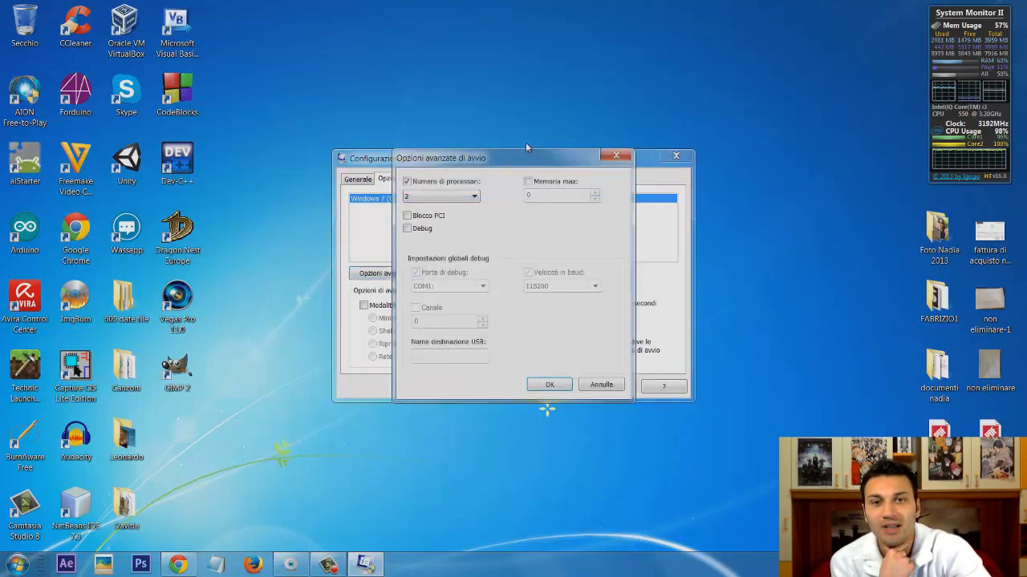
- Set the number of boot processors to 2 and apply the change without restarting the computer
click(470, 197)
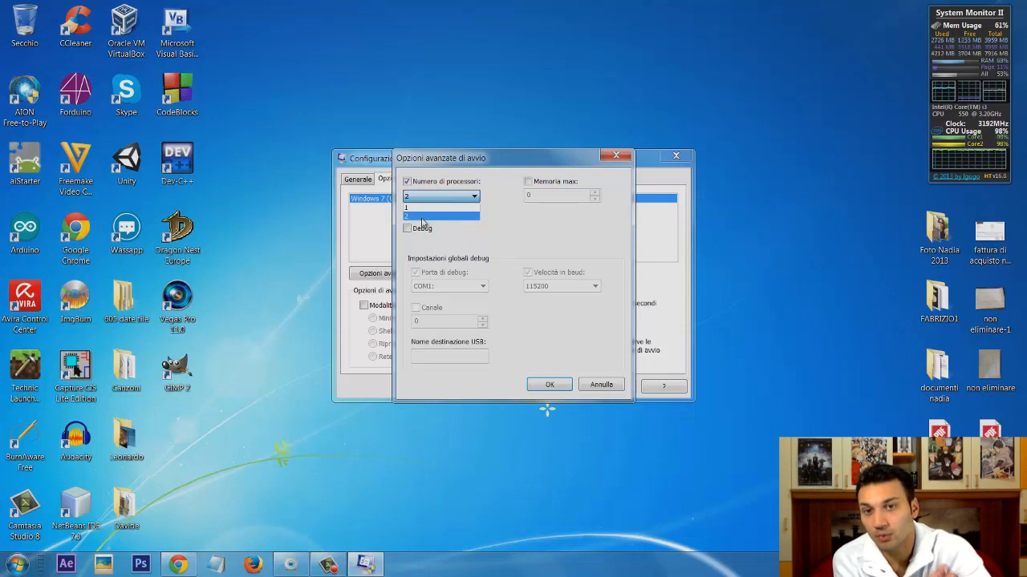
click(429, 223)
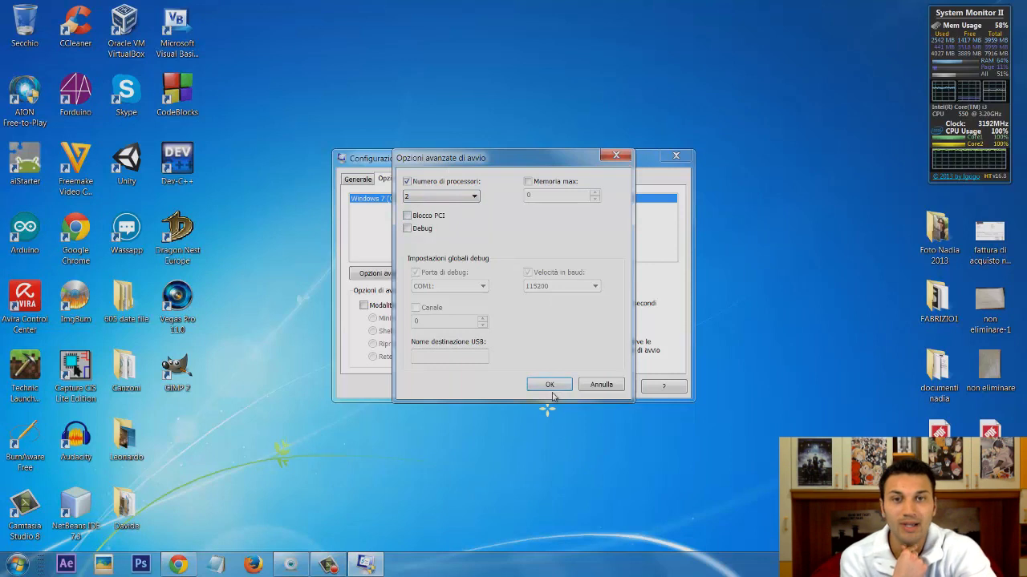
click(551, 388)
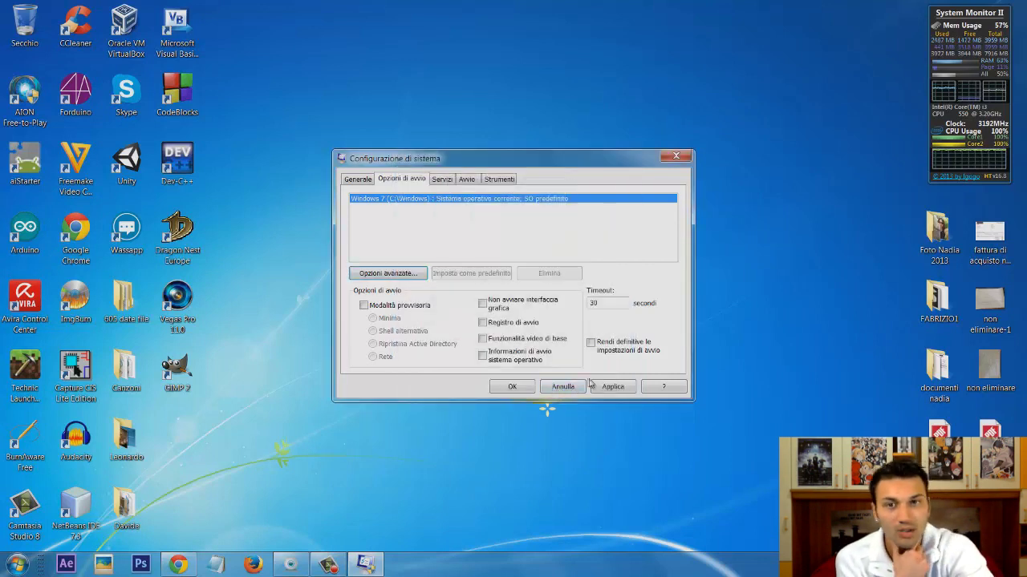
click(612, 387)
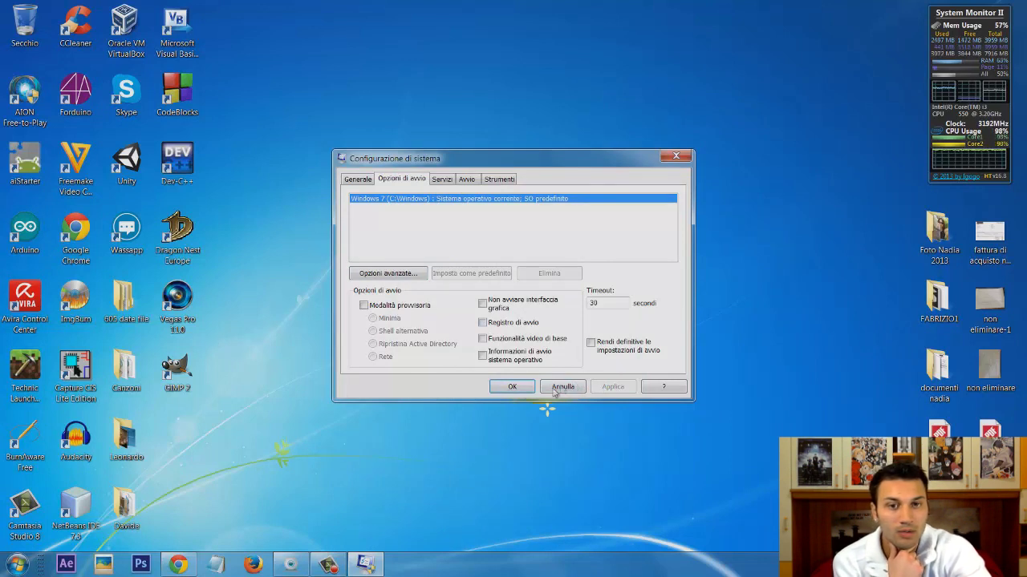
click(525, 388)
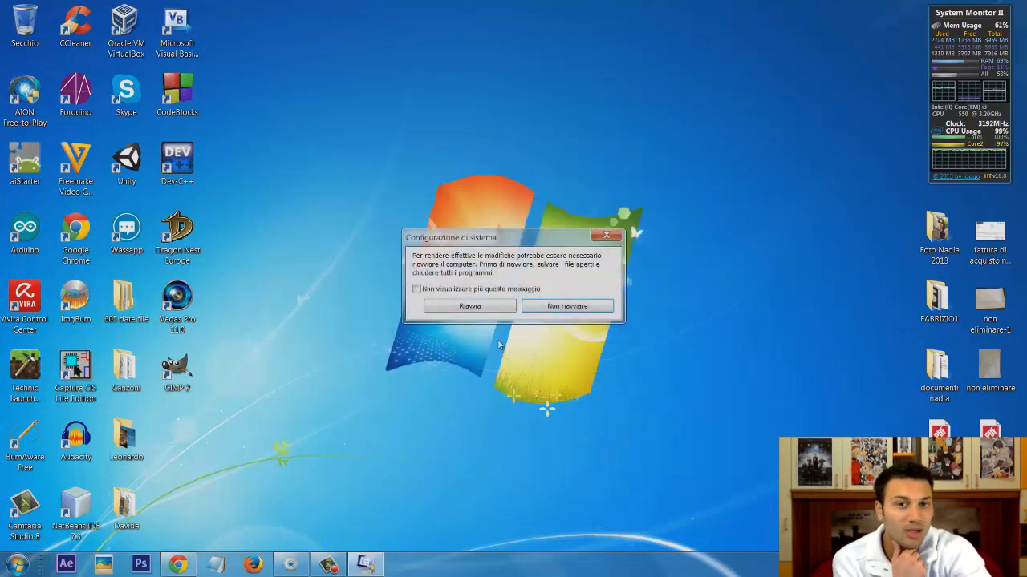
click(574, 308)
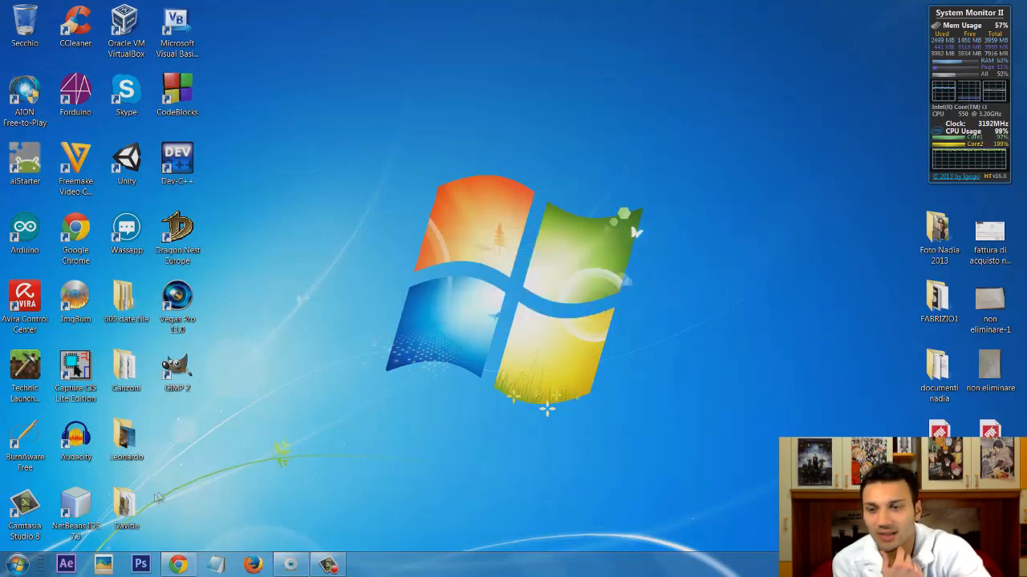
- Open the Computer properties and examine the basic system information, including Windows edition, processor and installed memory
click(32, 565)
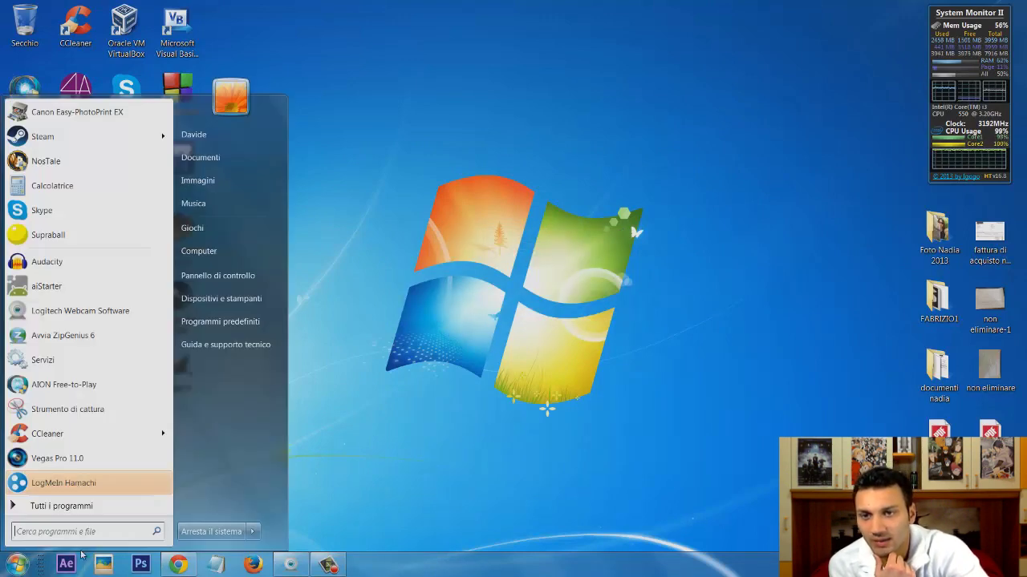
right_click(207, 255)
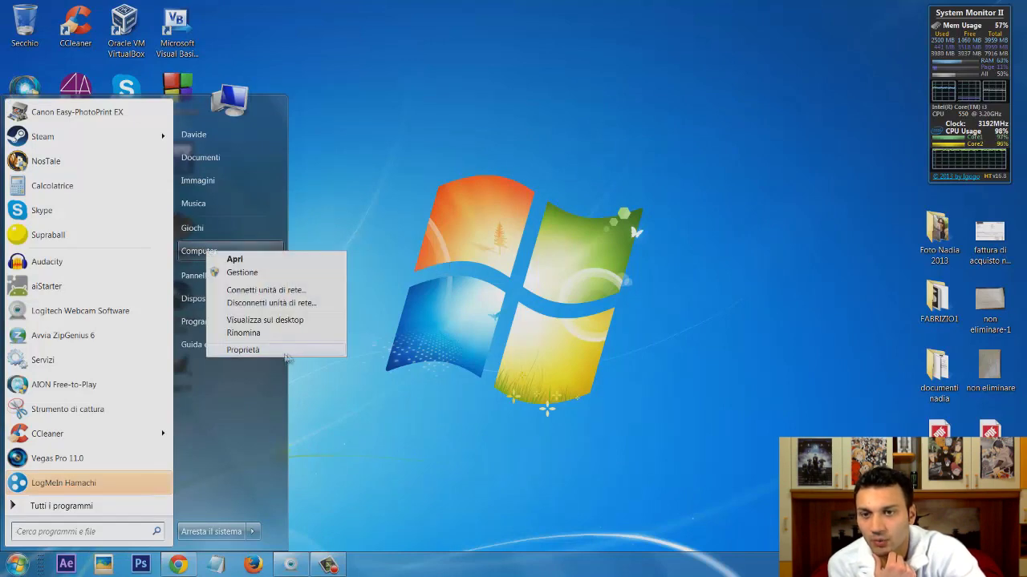
click(264, 359)
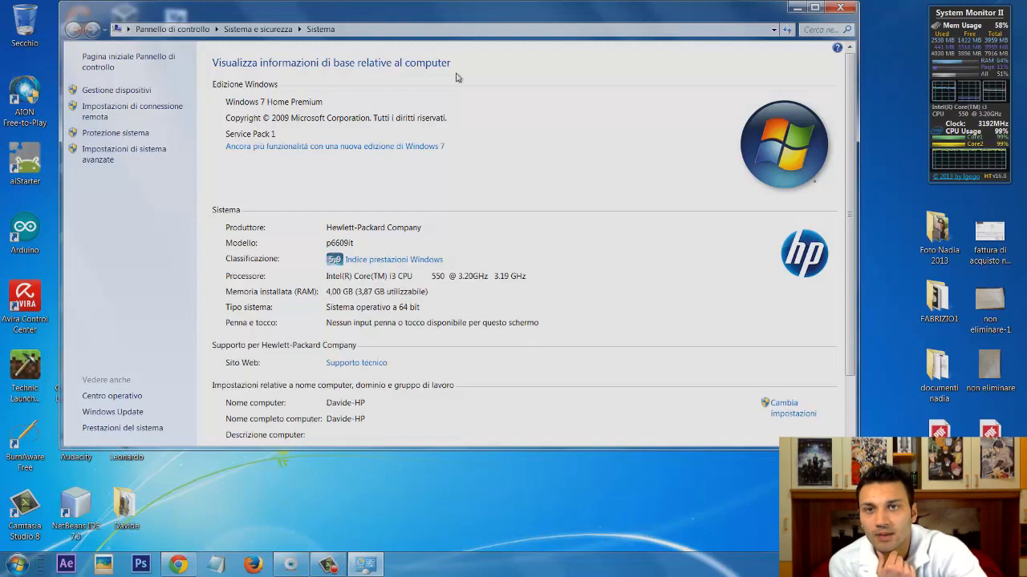
scroll(594, 253, down, 1)
scroll(626, 297, up, 1)
scroll(578, 241, down, 1)
scroll(550, 259, up, 1)
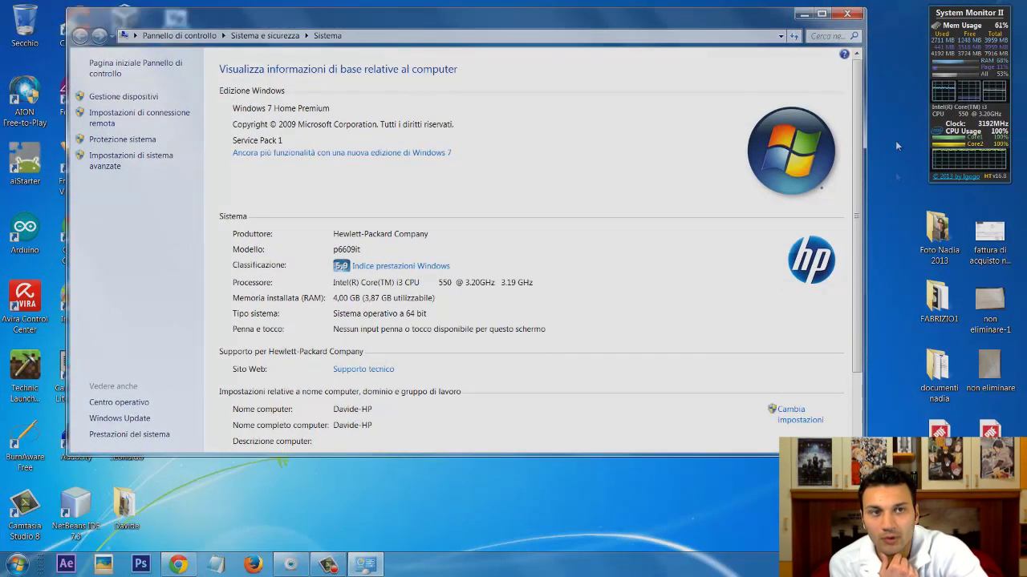
scroll(458, 223, down, 1)
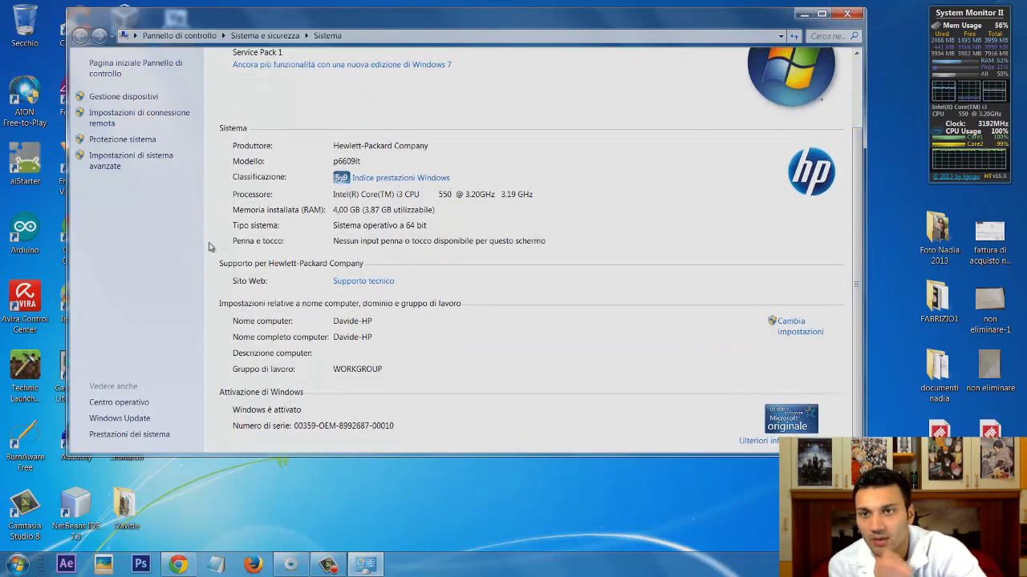
- Review the custom visual effects in the advanced system performance options, and close the dialogs, the colour scheme prompt and the system window
click(117, 165)
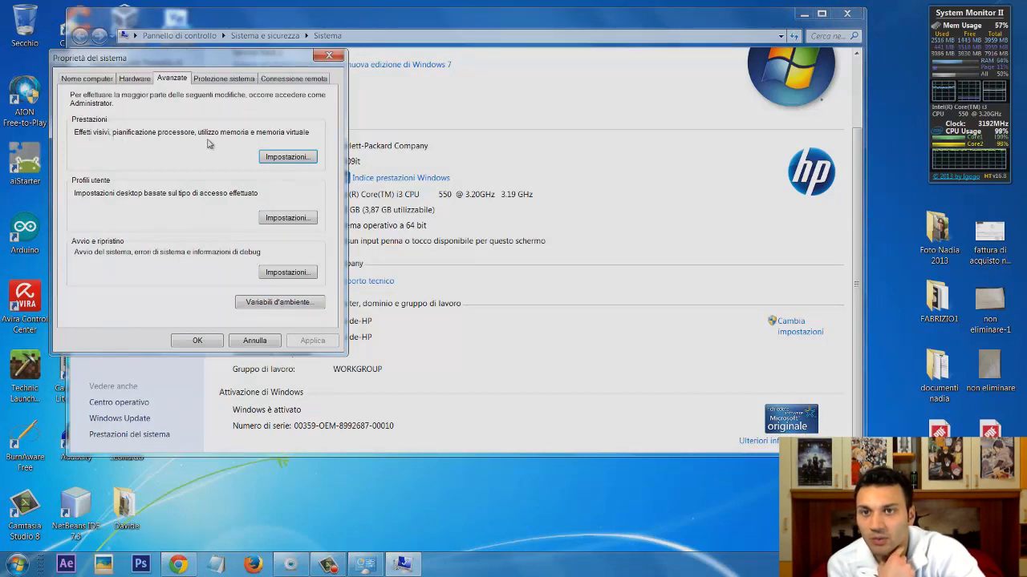
click(287, 156)
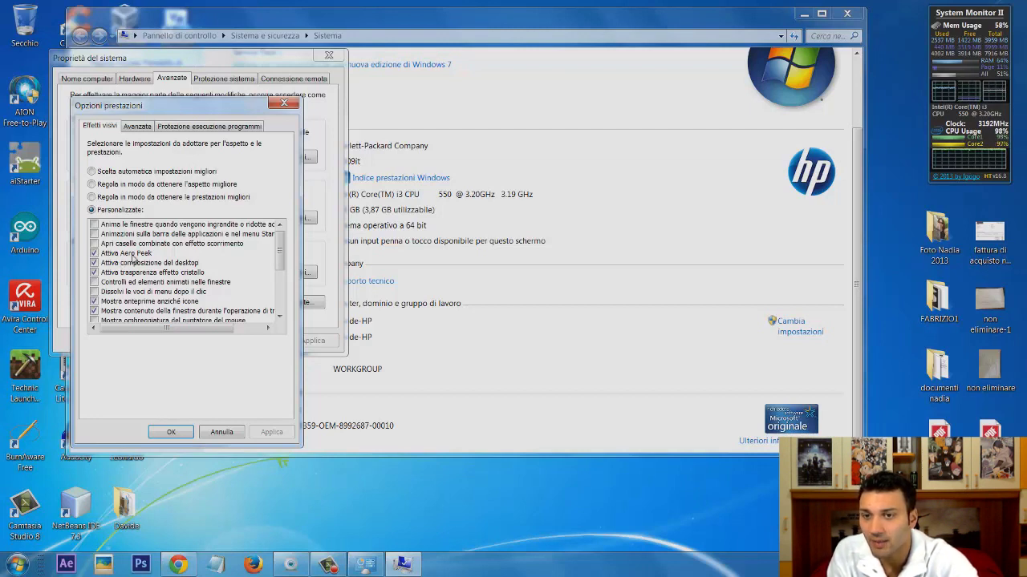
drag(282, 248, 281, 251)
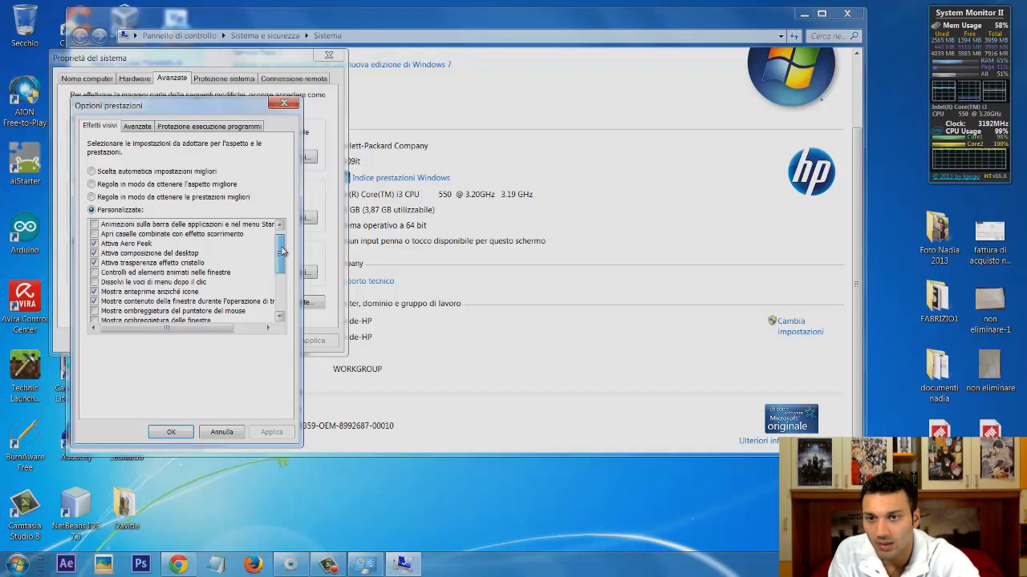
mouse_move(280, 254)
mouse_down()
mouse_move(279, 310)
mouse_move(280, 250)
mouse_up()
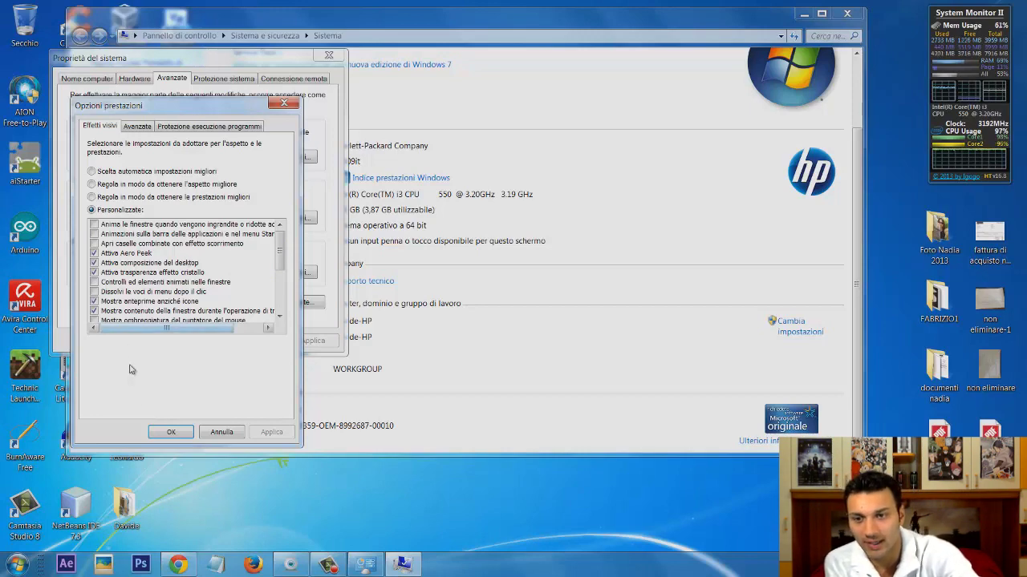
click(170, 432)
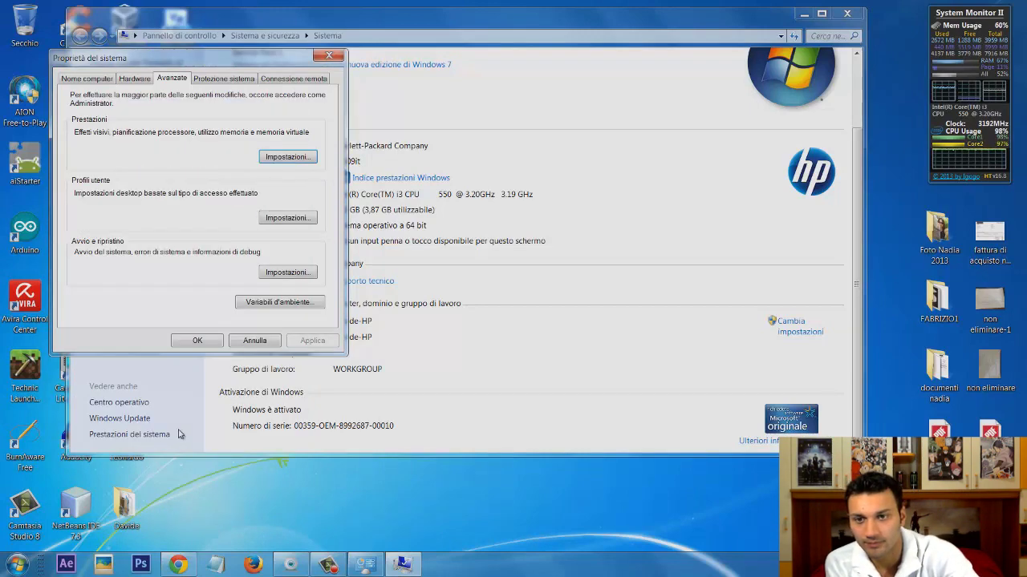
click(197, 341)
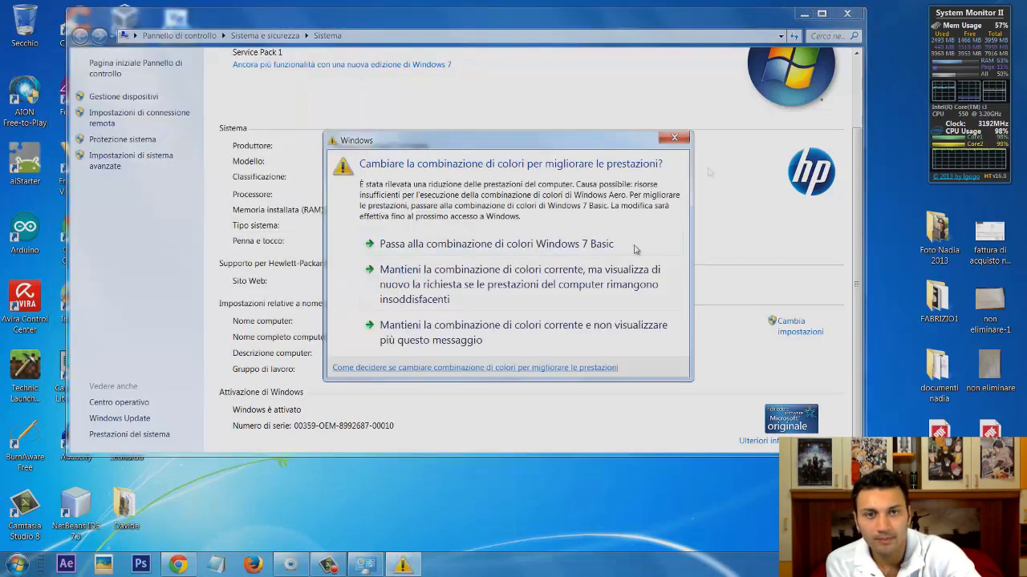
click(673, 139)
click(847, 14)
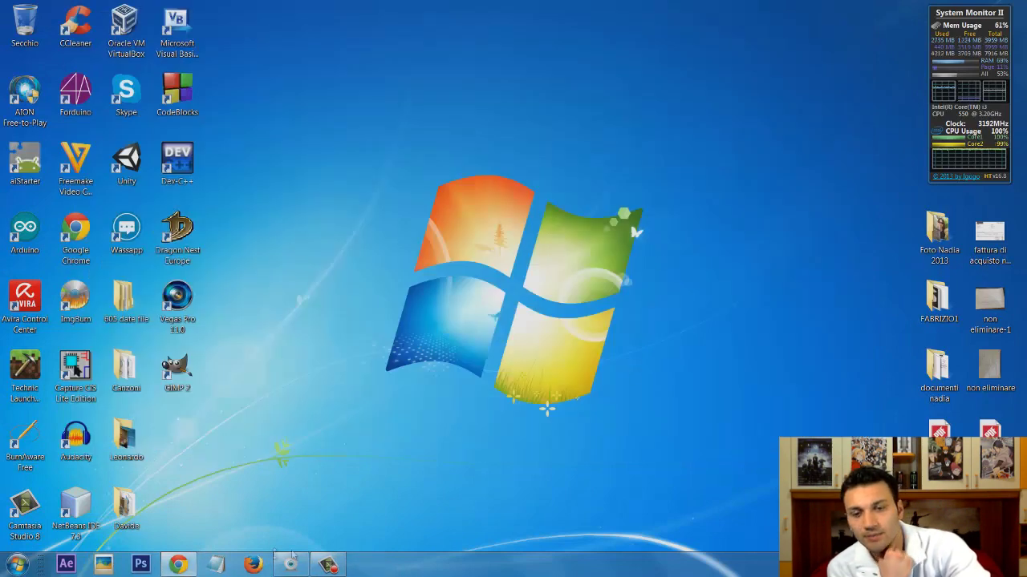
- Search for "servizi" and open the Servizi console in a maximized window
click(24, 568)
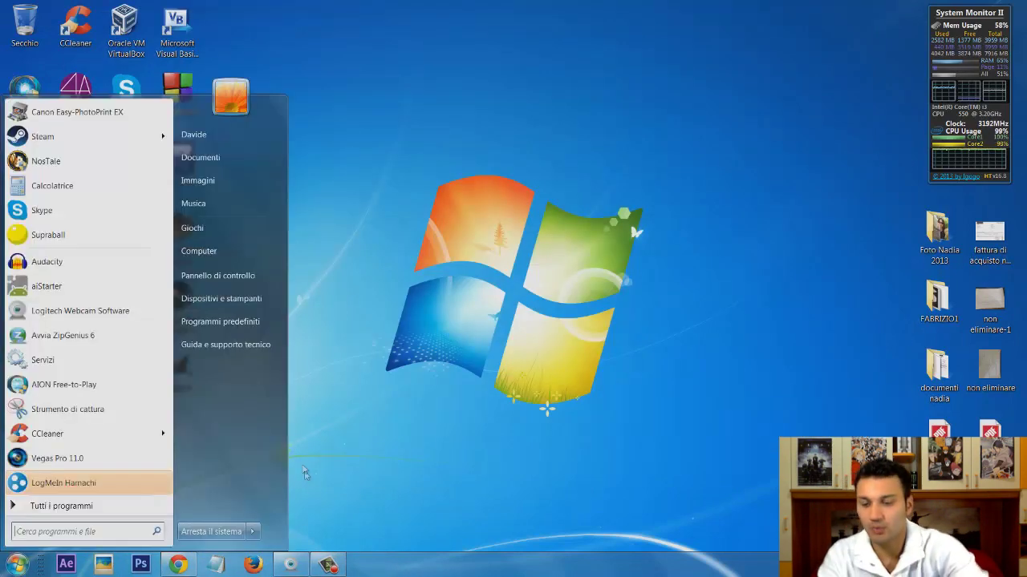
text(servizi)
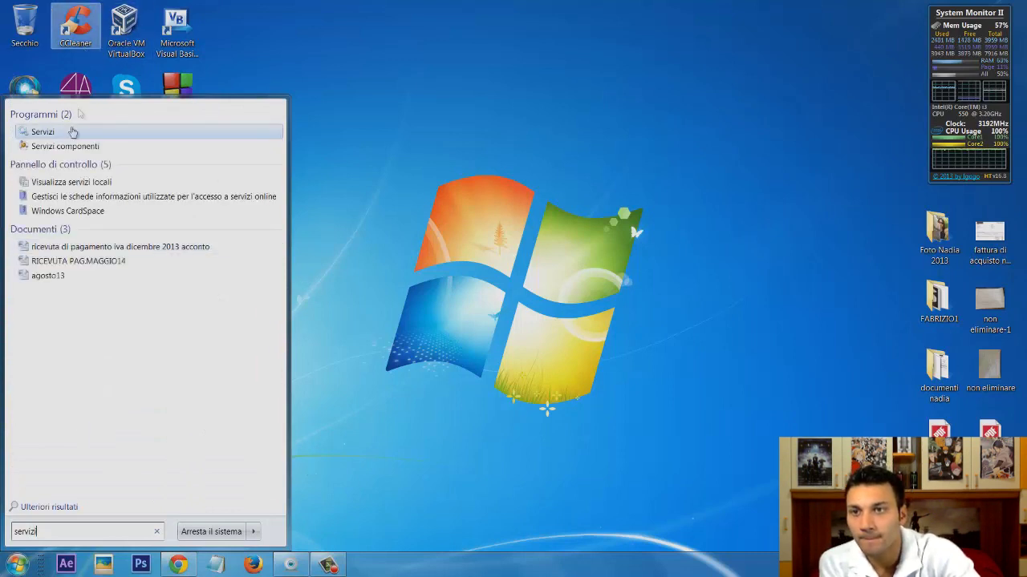
click(42, 132)
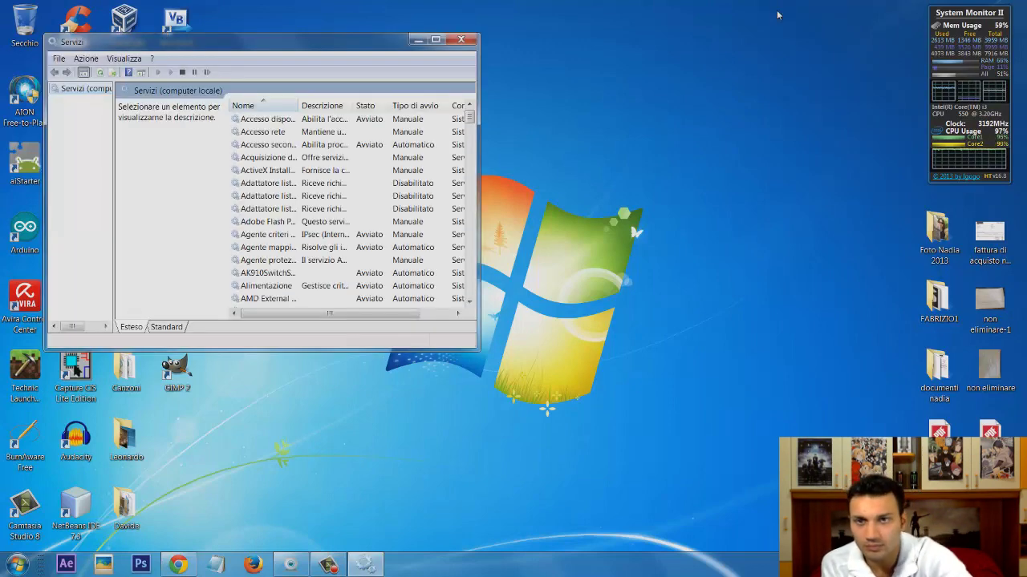
click(434, 39)
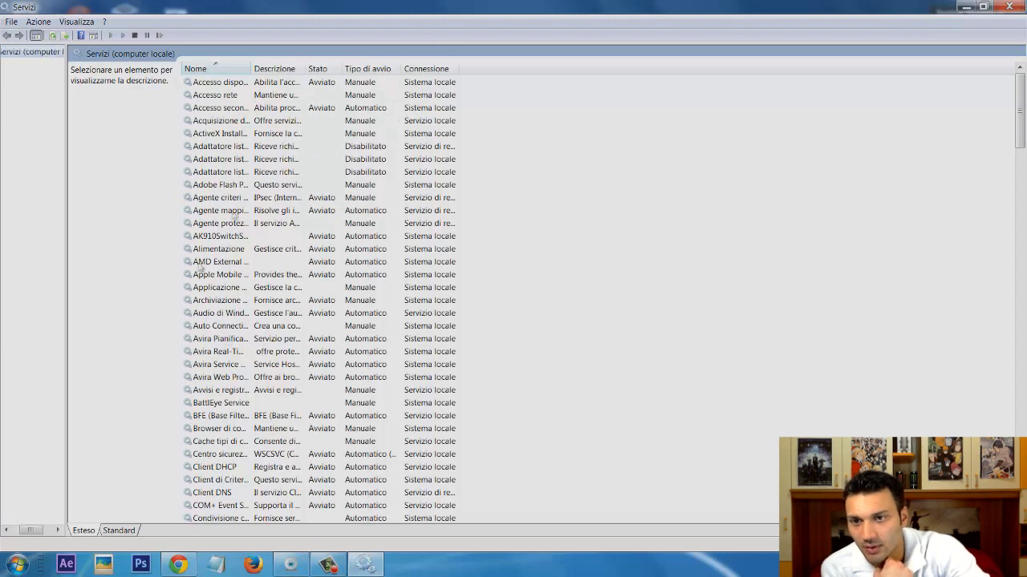
- Examine the BFE (Base Filtering Engine) service description and the services listed below it, dismissing the colour scheme prompt
click(230, 416)
scroll(236, 398, down, 7)
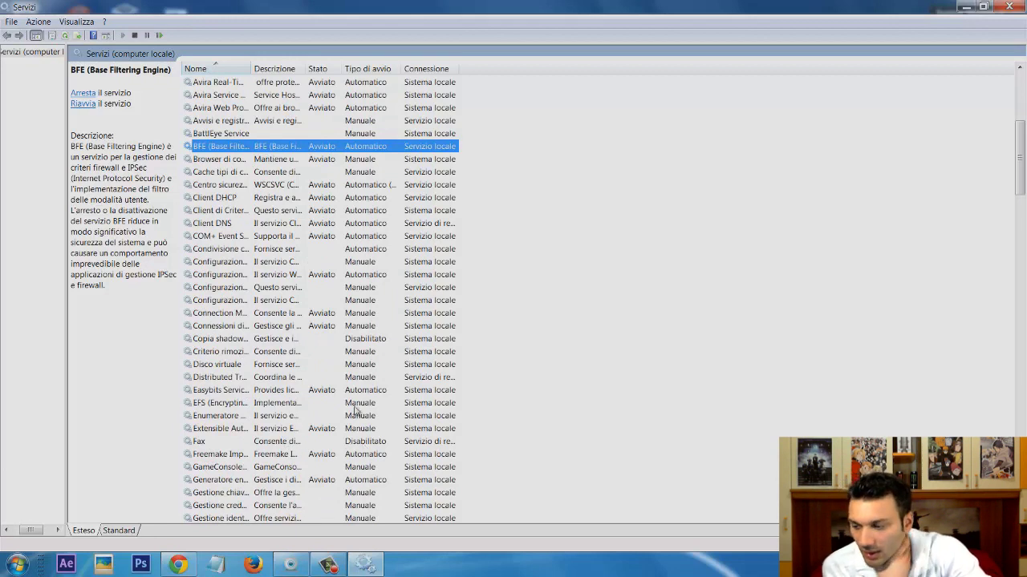
scroll(241, 303, down, 1)
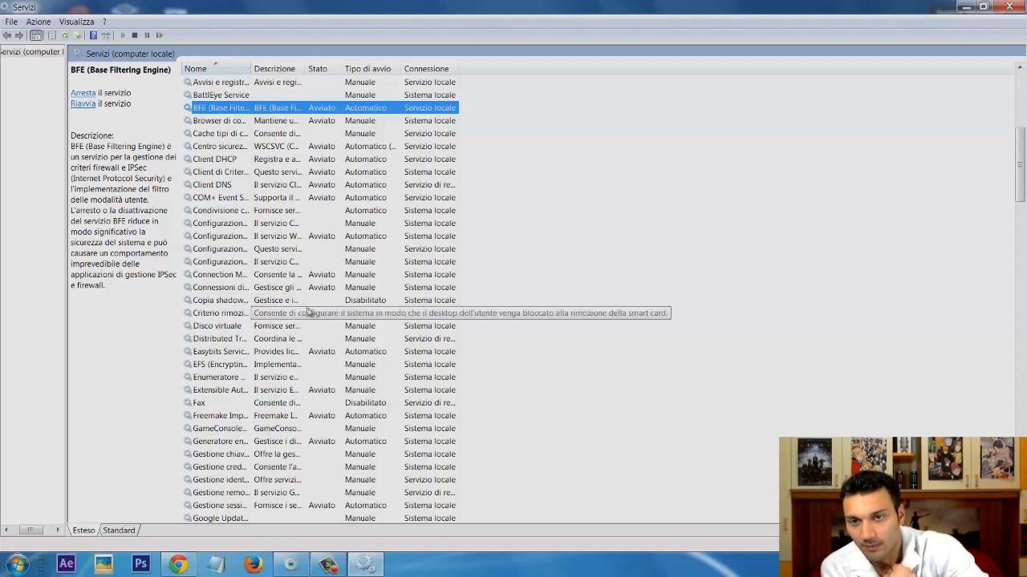
scroll(312, 356, down, 2)
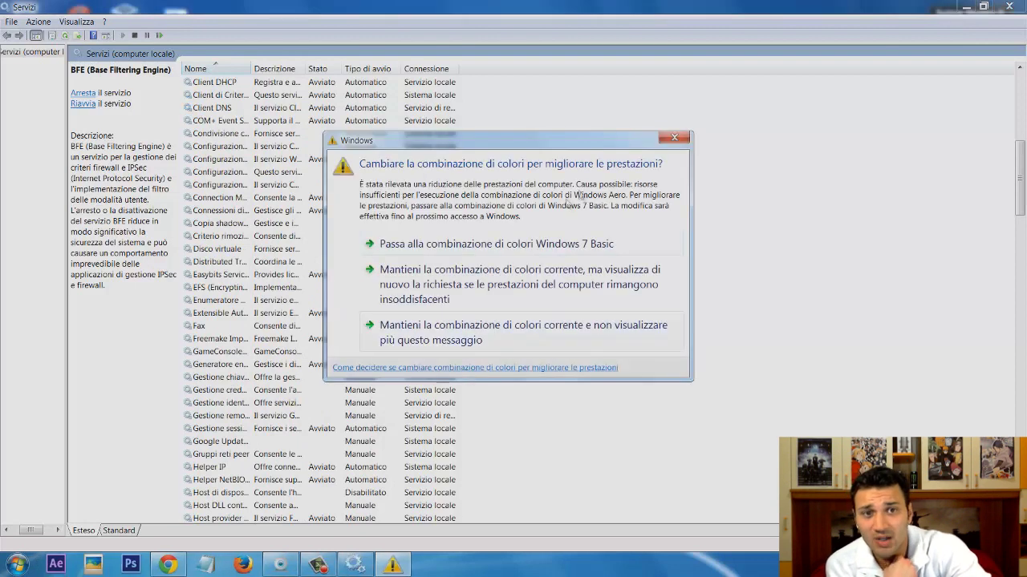
click(687, 142)
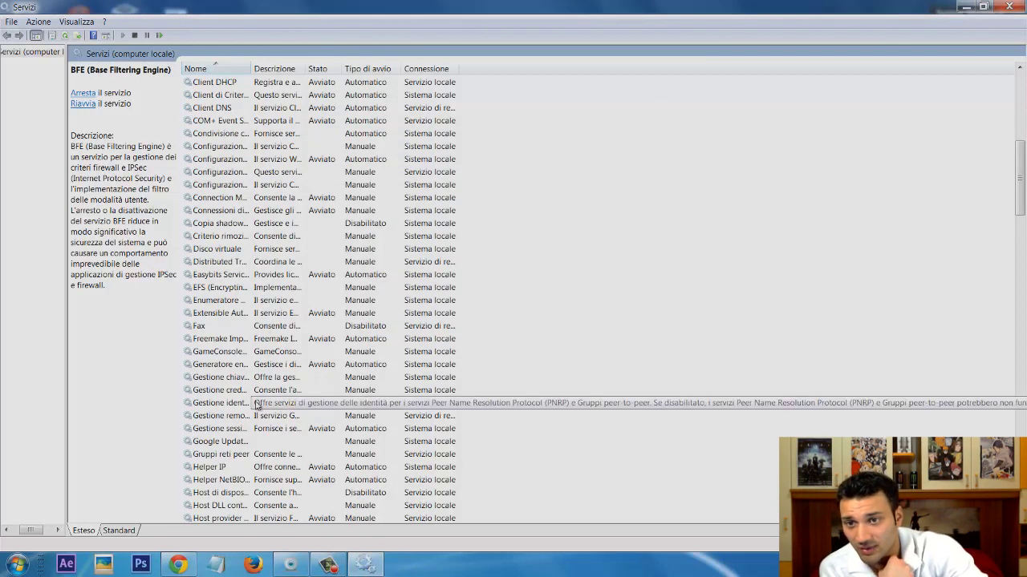
- Examine the Fax service's properties and close them without making changes
click(272, 326)
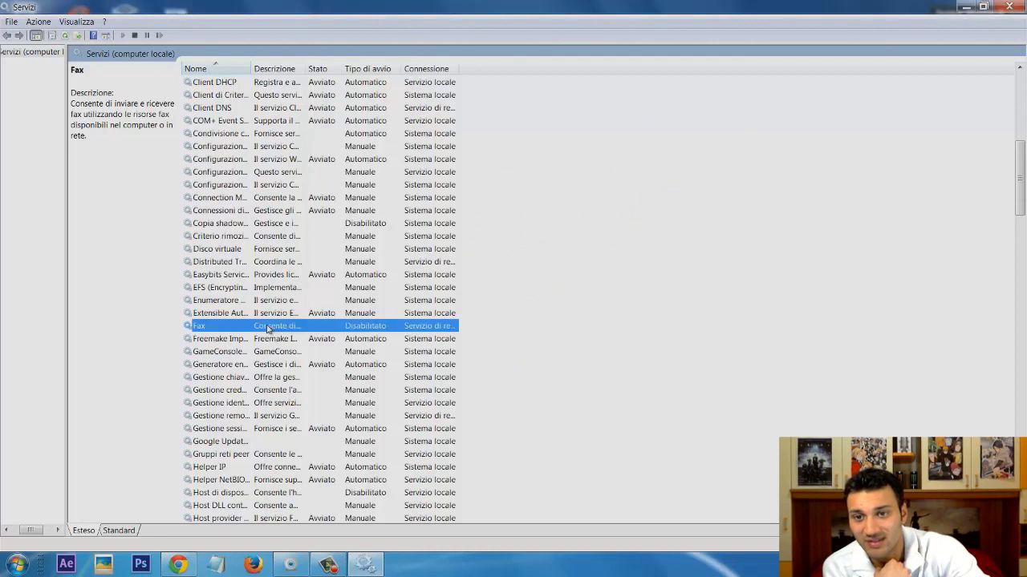
double_click(268, 327)
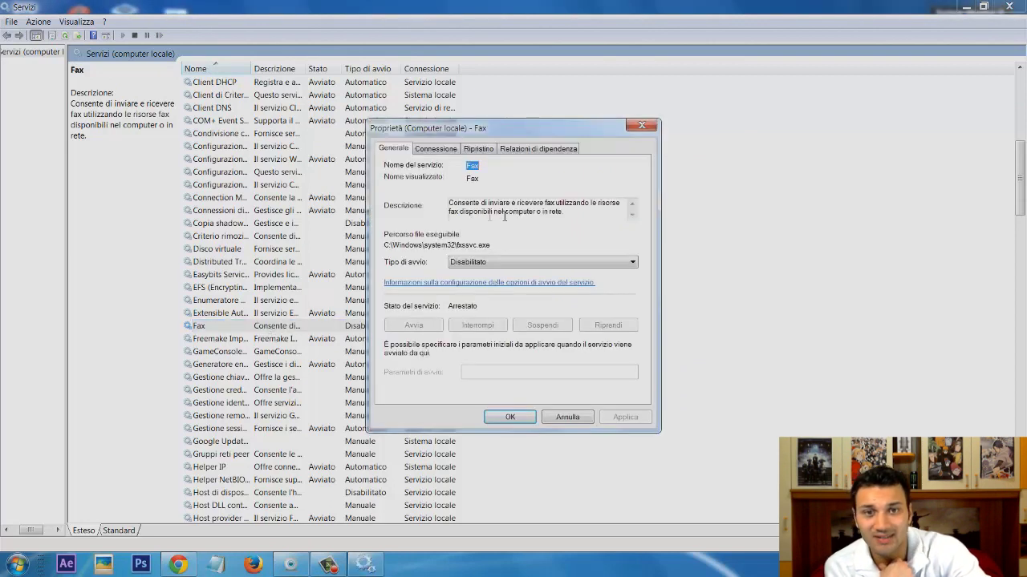
click(639, 127)
- Examine the descriptions of the Parental Controls and Windows Live ID Sign-in Assistant services
key(p)
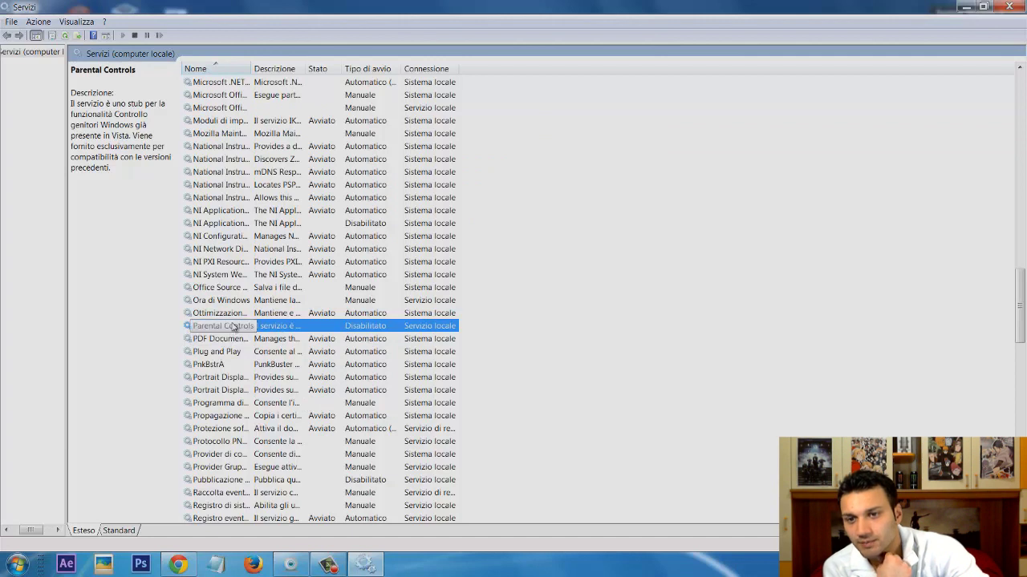
scroll(355, 327, down, 15)
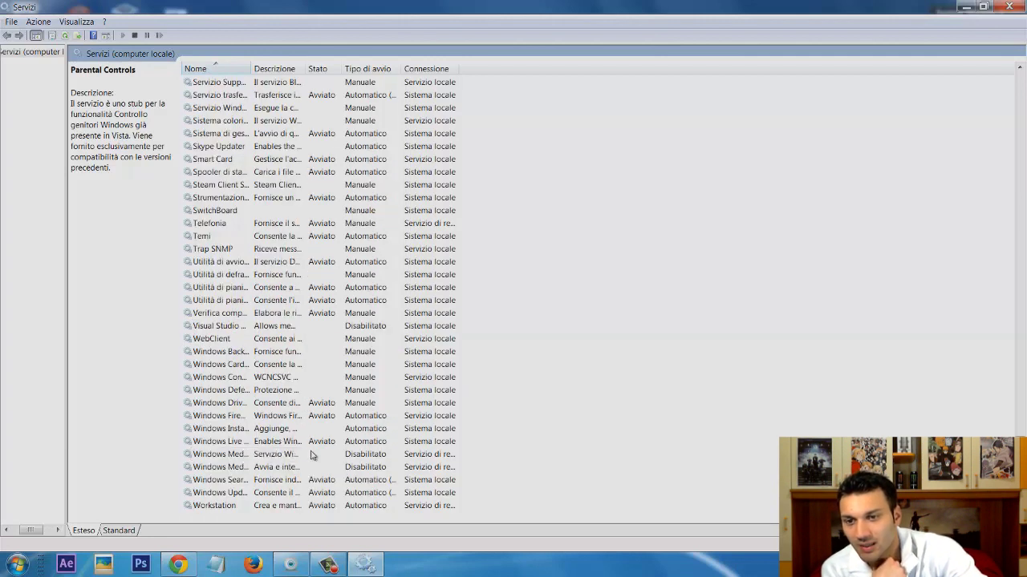
click(225, 441)
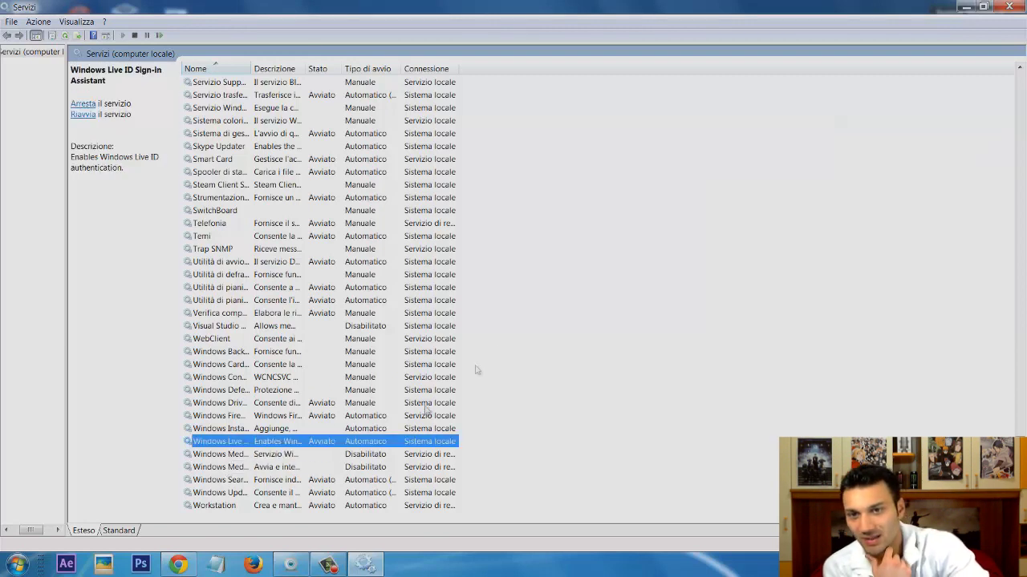
- View the startup type options of the Utilità di pianificazione classi multimediali service, and close its properties without changing them
double_click(354, 301)
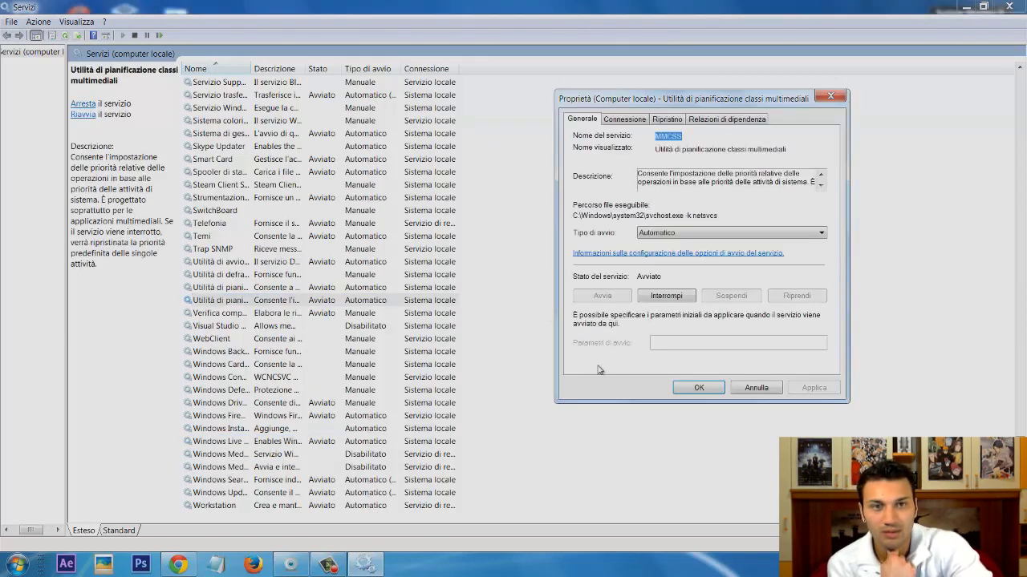
click(805, 234)
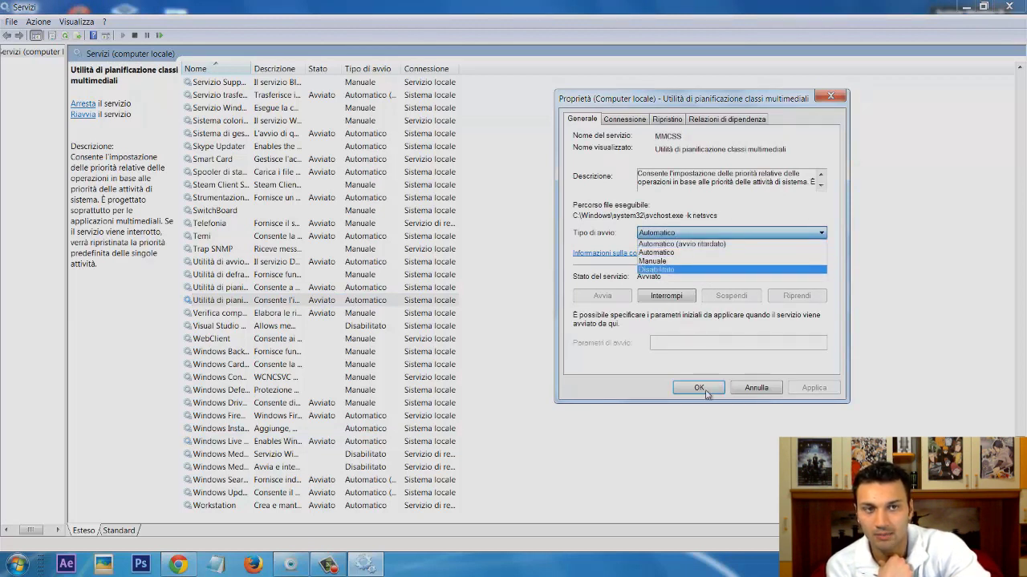
click(832, 106)
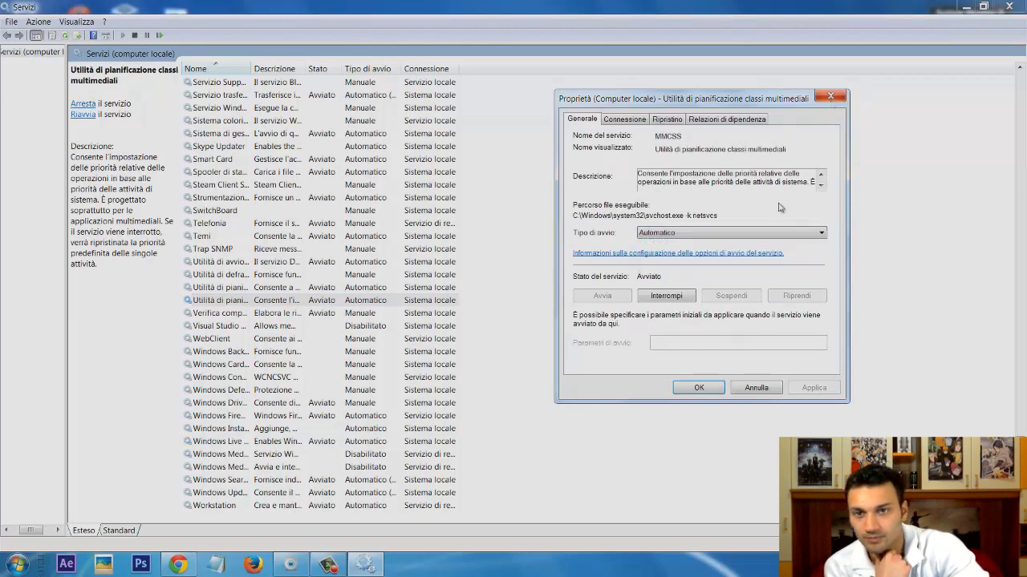
click(832, 102)
- Look back through the services list towards its beginning and close the Servizi console
scroll(231, 292, up, 12)
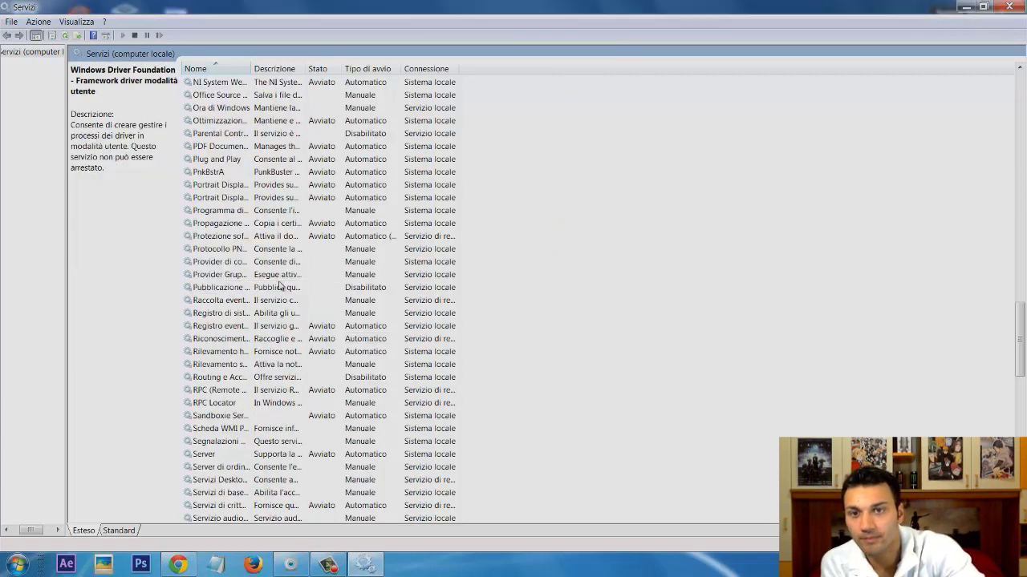
scroll(225, 293, up, 8)
scroll(220, 295, up, 20)
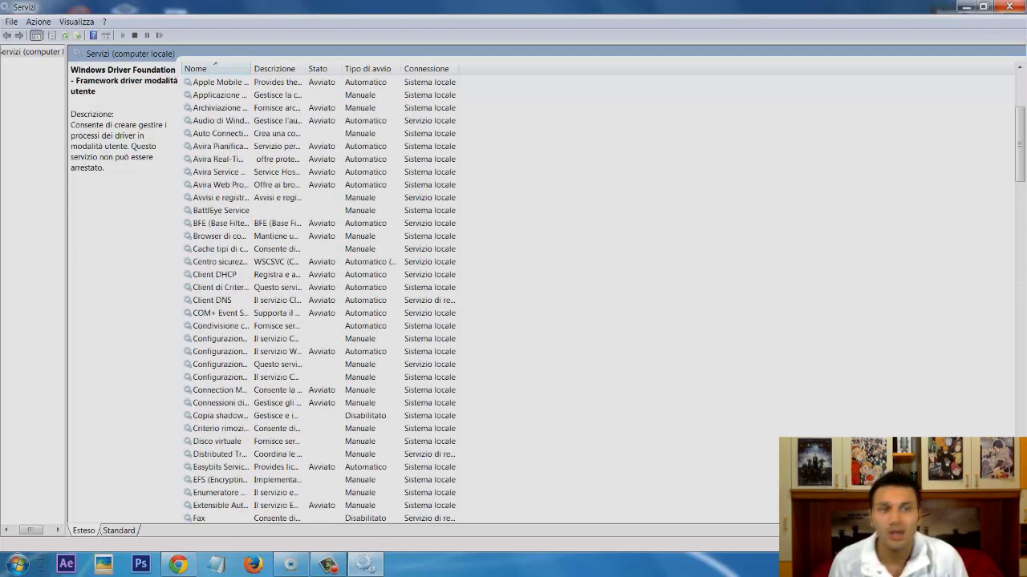
click(1009, 6)
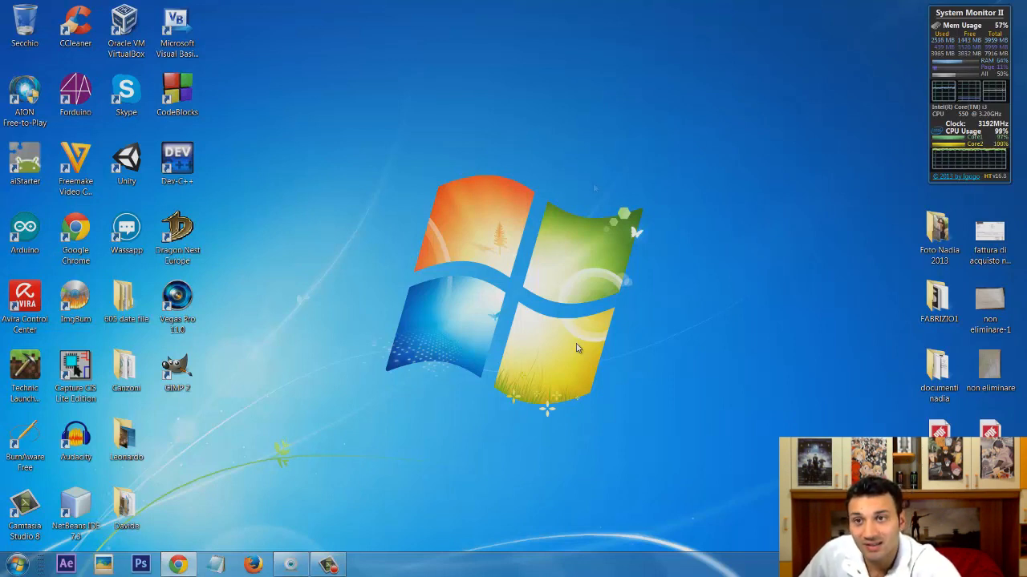
- Open CCleaner and search the registry for problems with all cleaning categories enabled
click(84, 39)
double_click(80, 32)
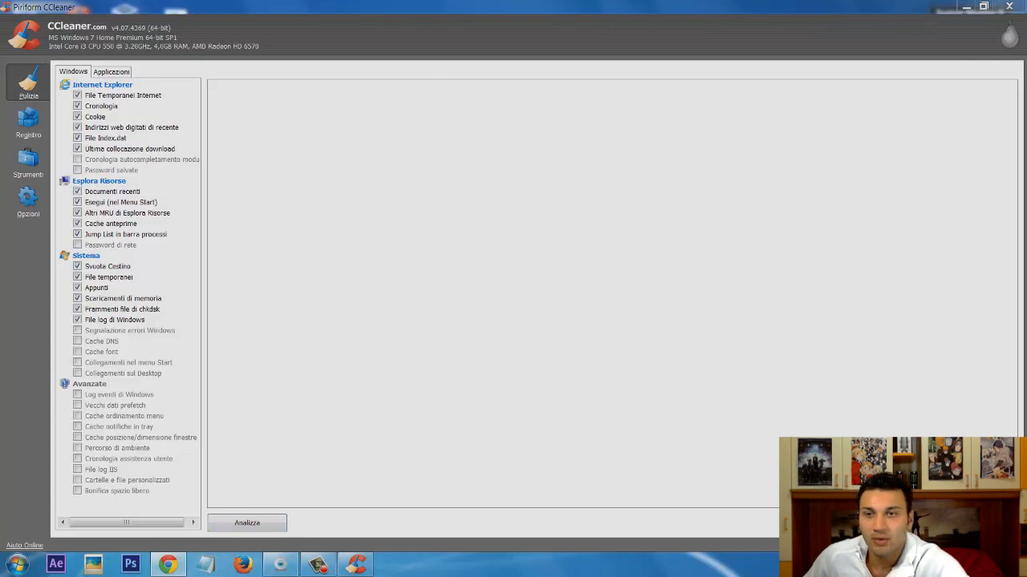
click(32, 122)
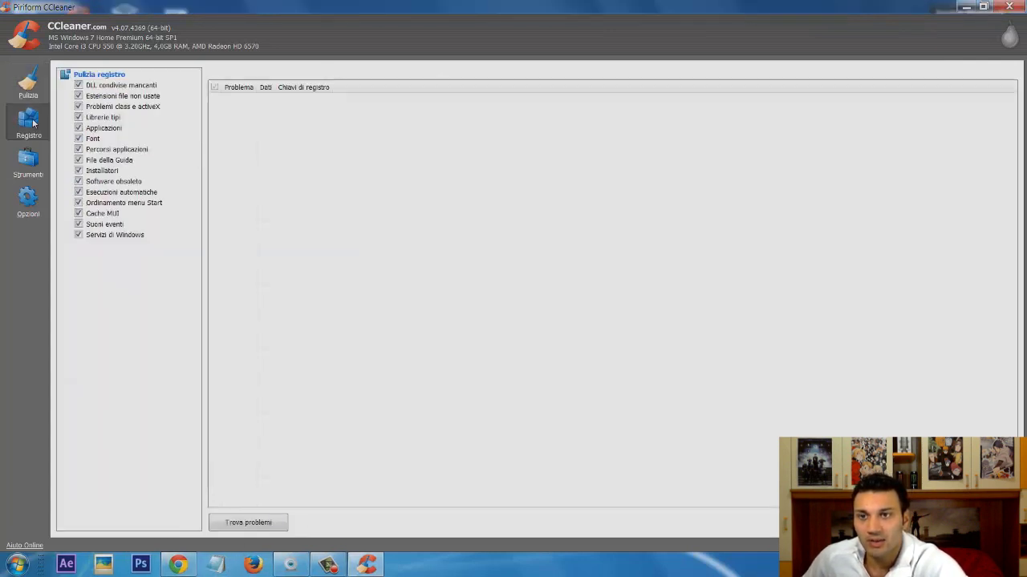
click(257, 523)
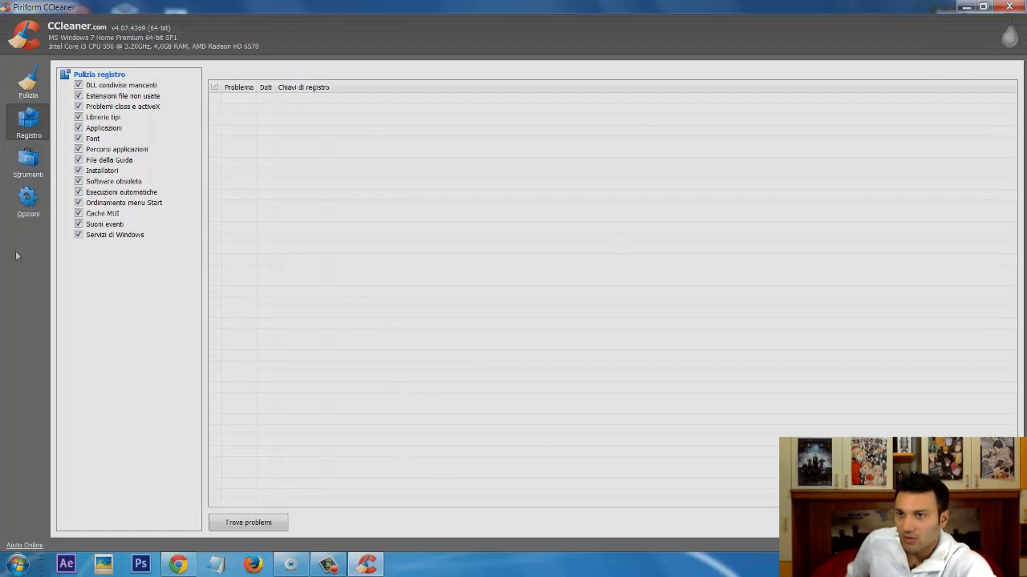
- Examine the list of Windows startup programs among CCleaner's tools and close the program
click(28, 164)
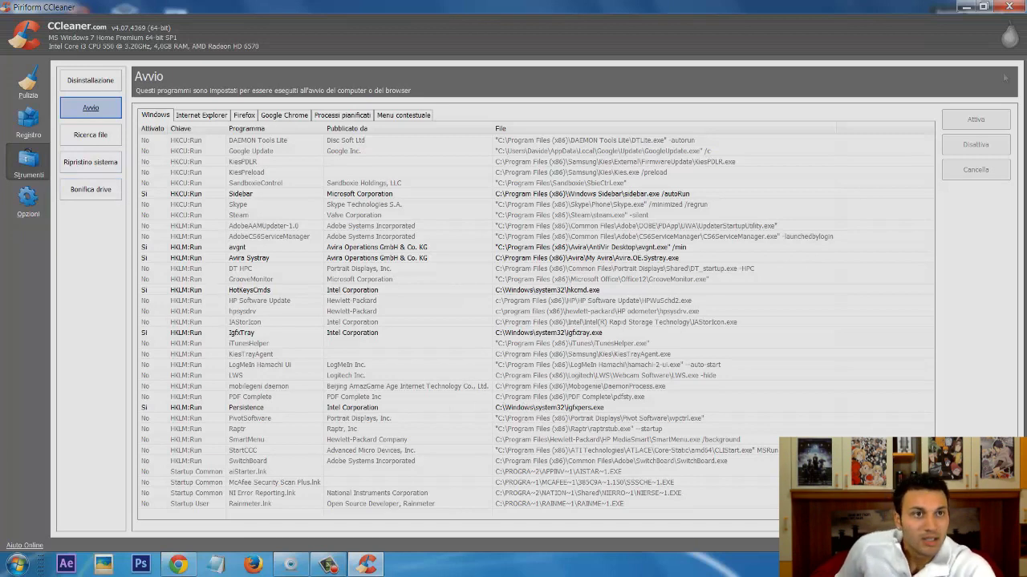
click(1009, 7)
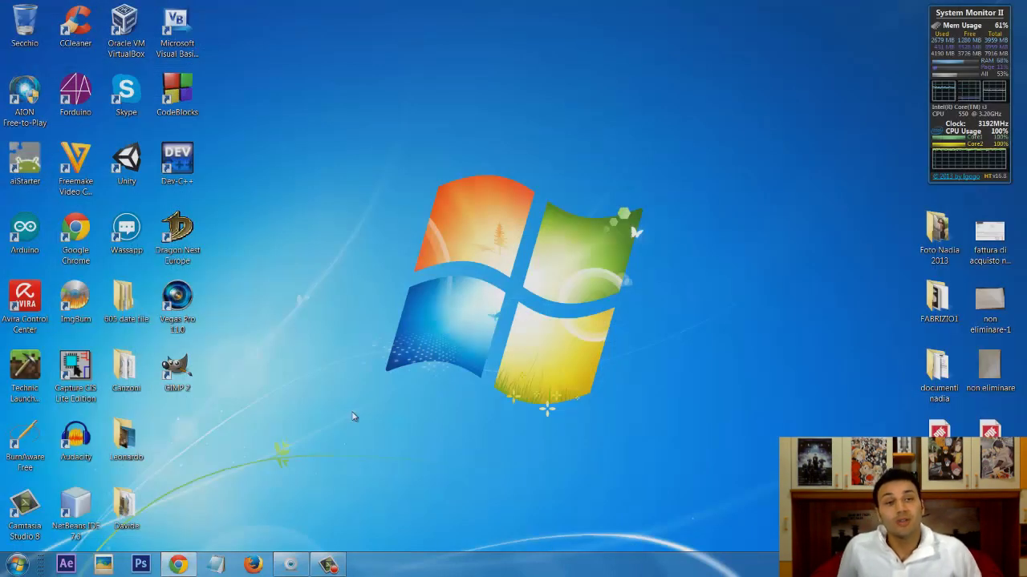